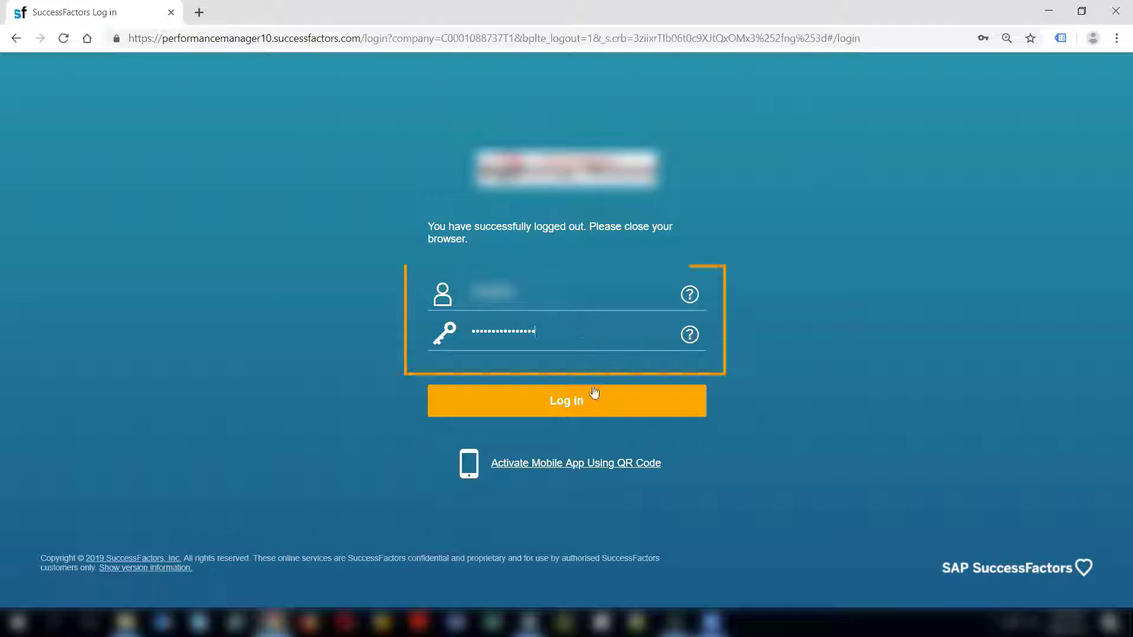
Sign back in to SuccessFactors using the already filled-in credentials.
click(605, 403)
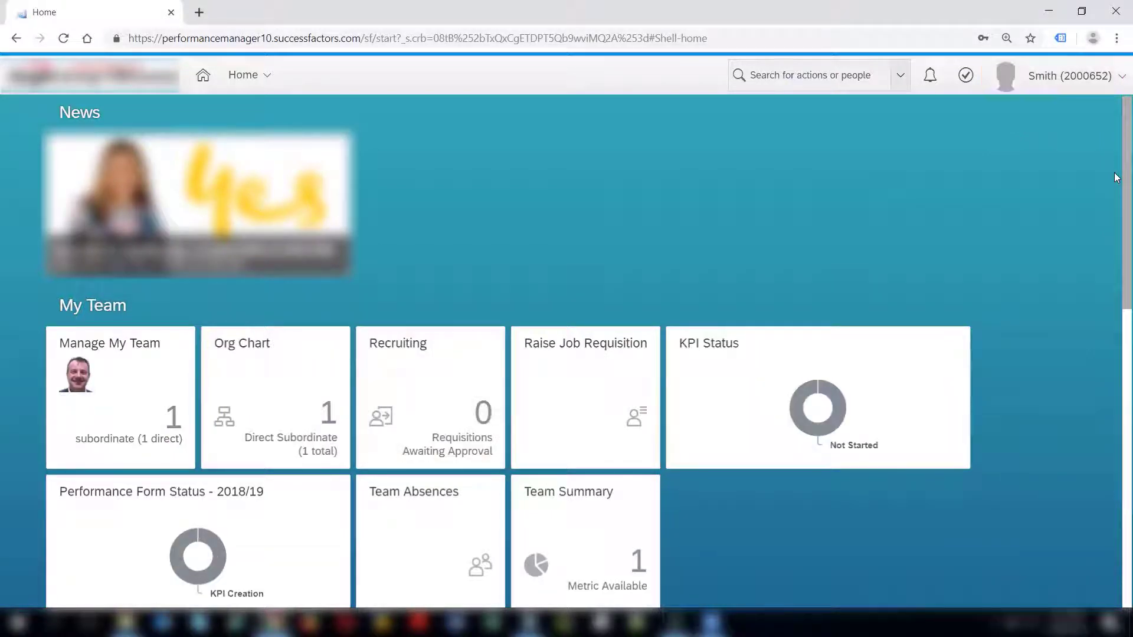
Open the Time Sheet tile under My Info, showing the 28 Jul – 3 Aug 2019 week.
scroll(1114, 221, down, 2)
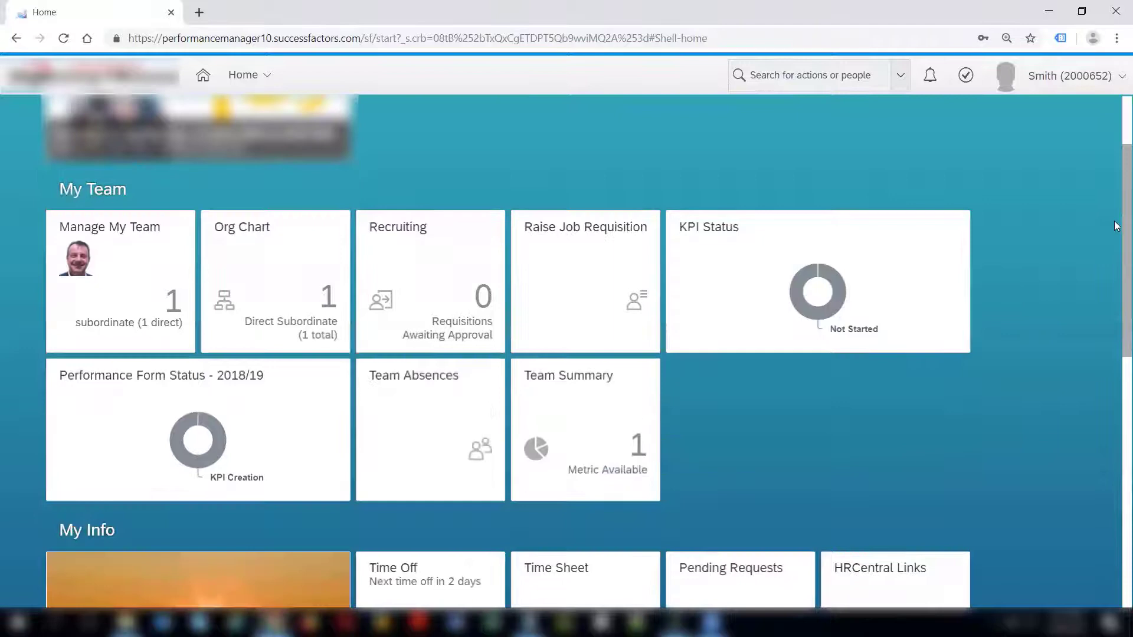
scroll(1115, 272, down, 3)
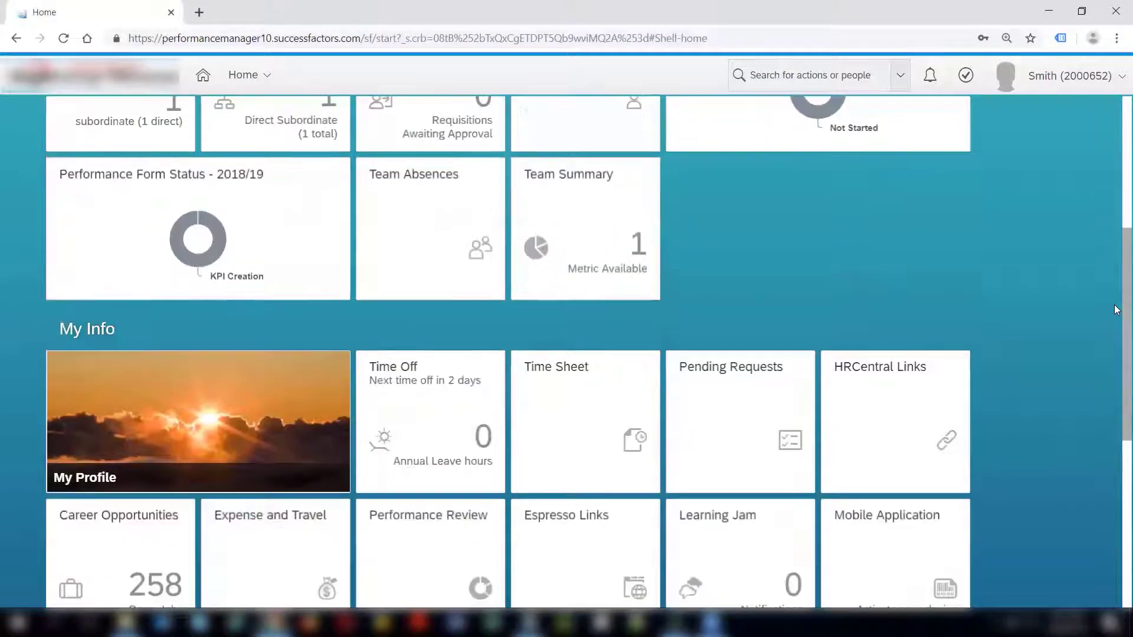
scroll(1114, 329, down, 1)
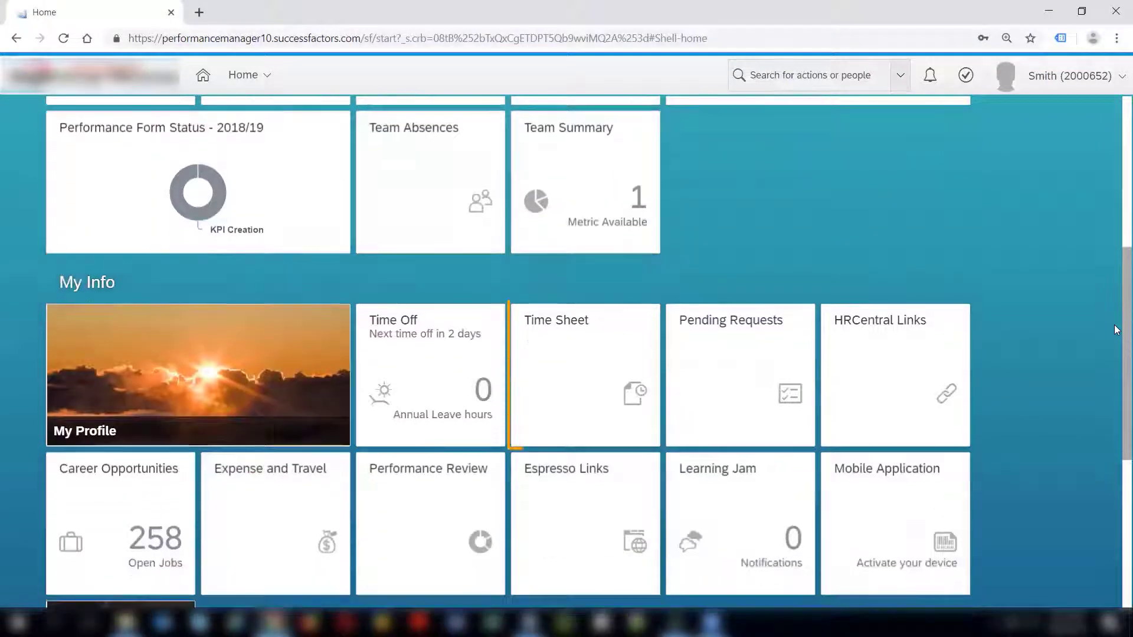
click(608, 382)
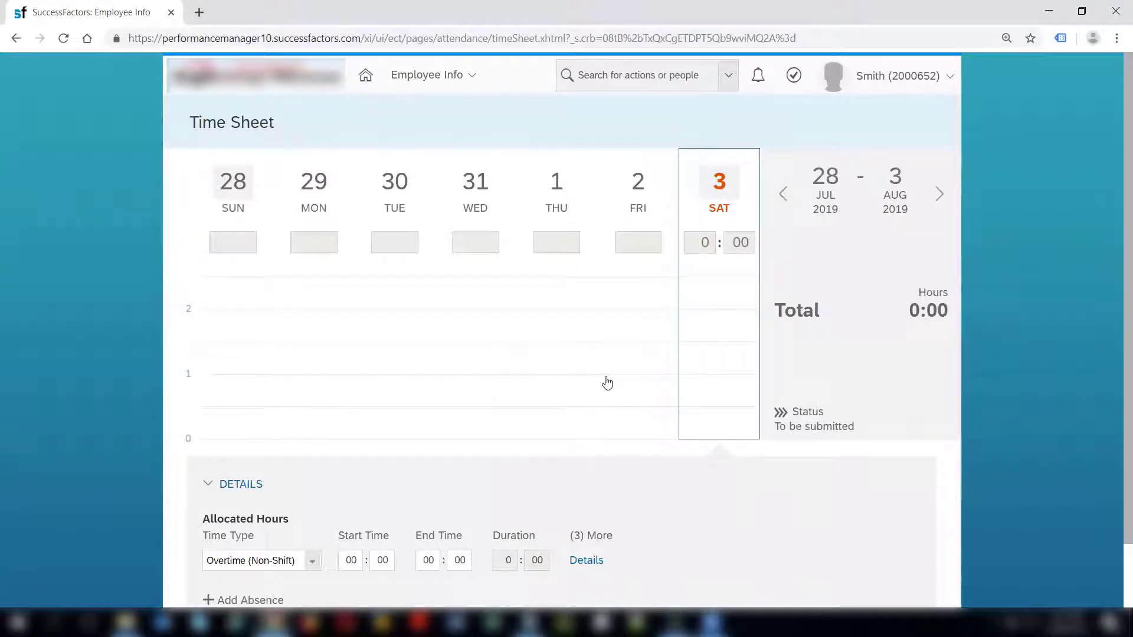
Check Sunday 28, Saturday 3 and Thursday 1, confirming no hours are recorded that week.
click(232, 229)
click(722, 244)
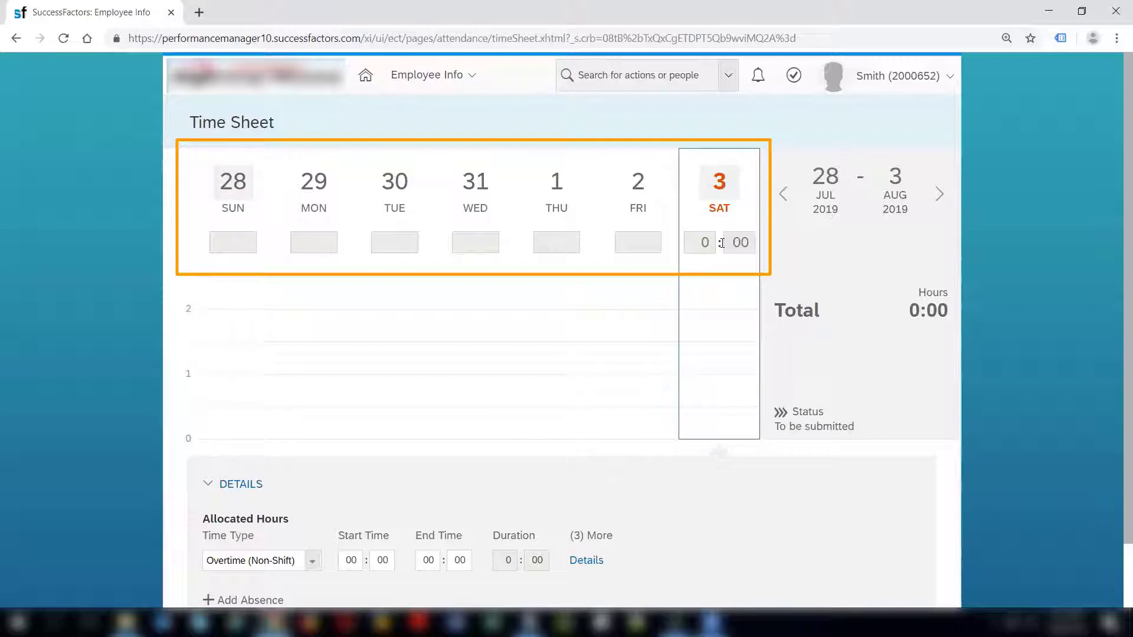
click(565, 244)
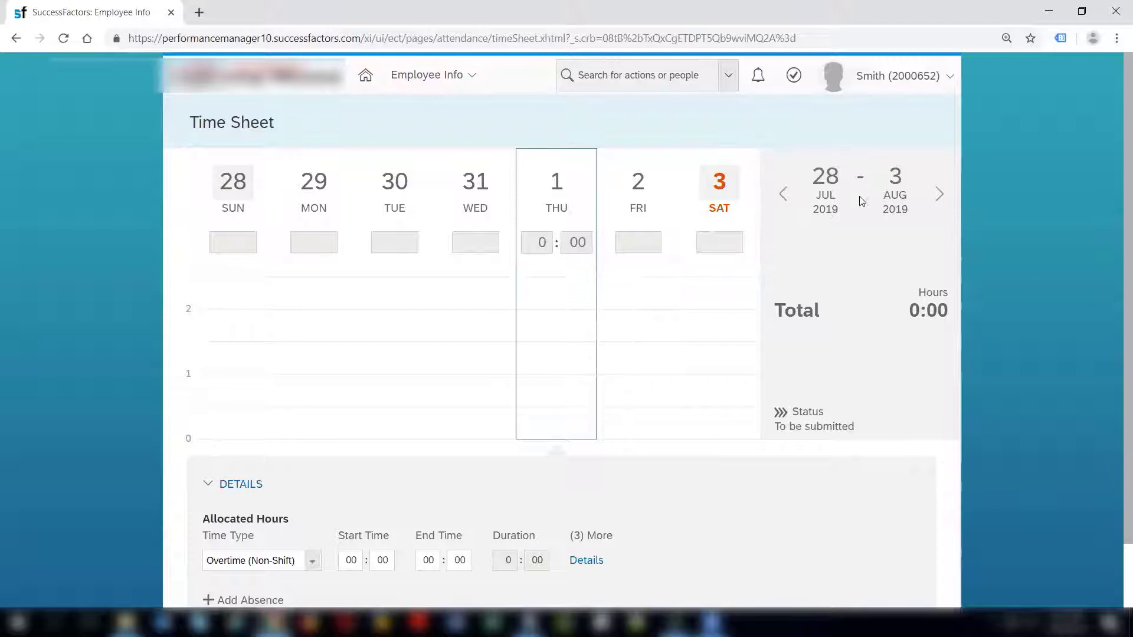
Navigate back to the 21–27 July 2019 time sheet.
click(782, 195)
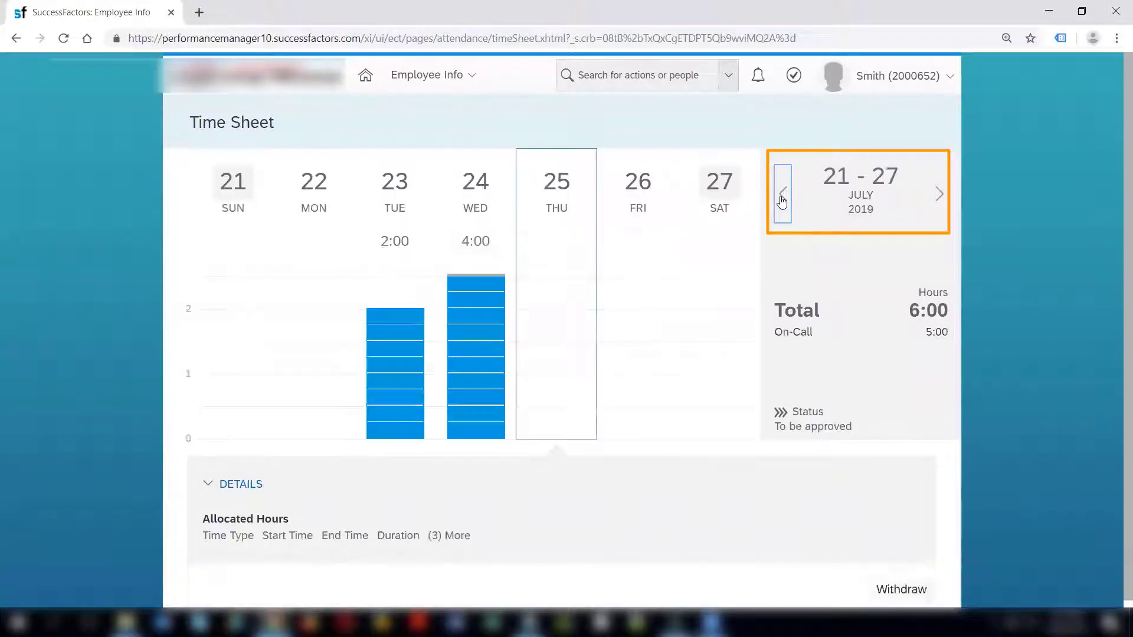
click(782, 202)
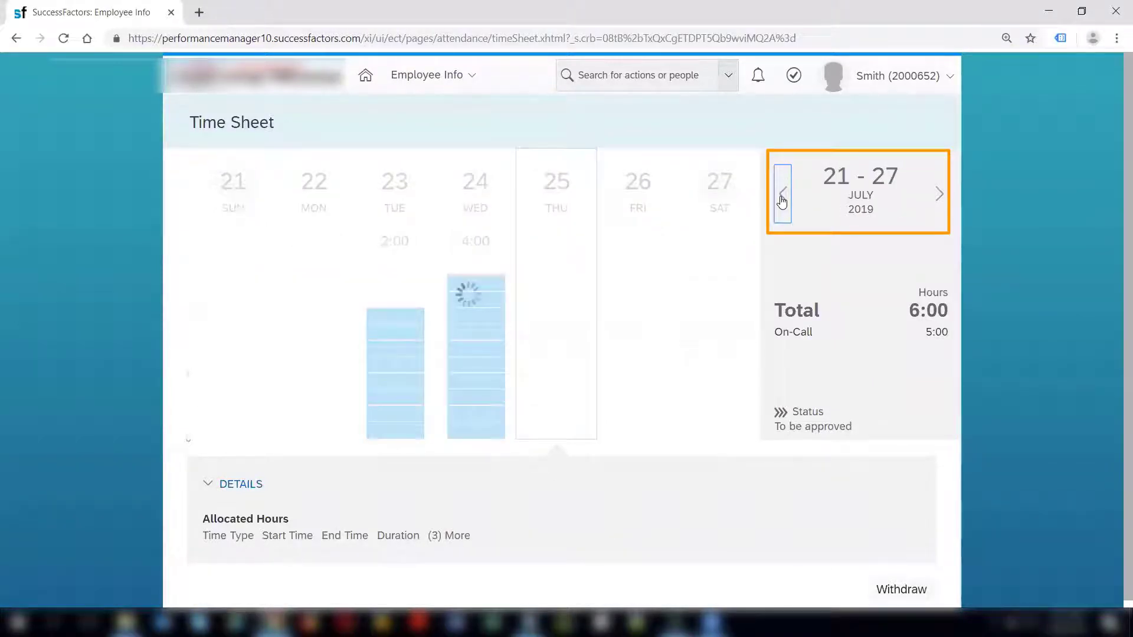
click(941, 199)
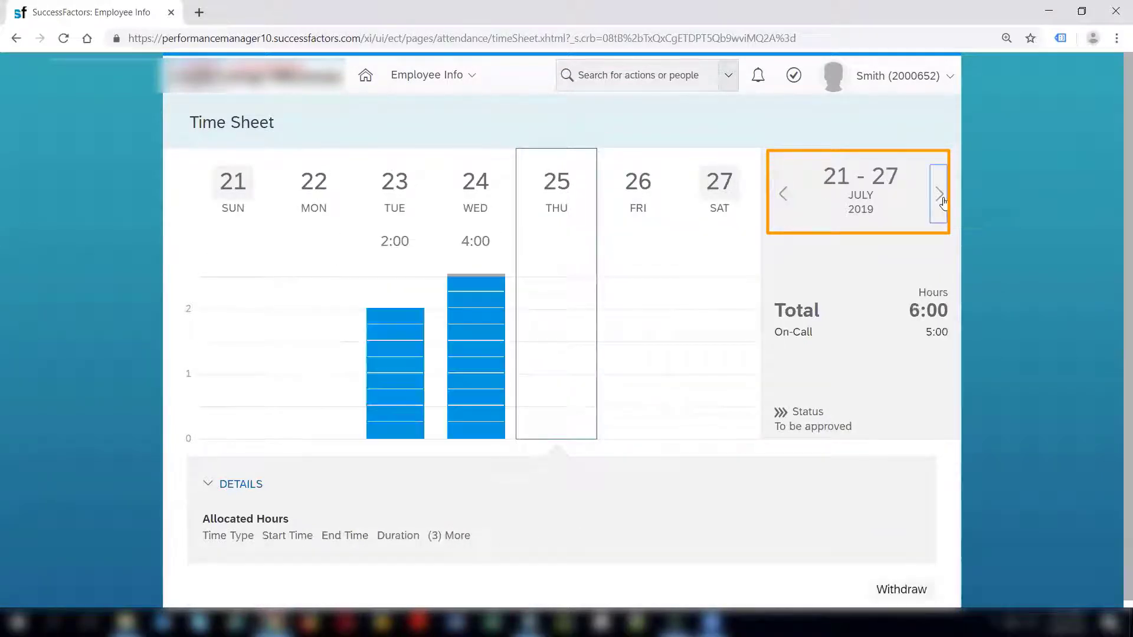
Show Tuesday 23 and Wednesday 24 hours, highlighting Wednesday's On-Call and Overtime PH Outside Core rows.
click(405, 222)
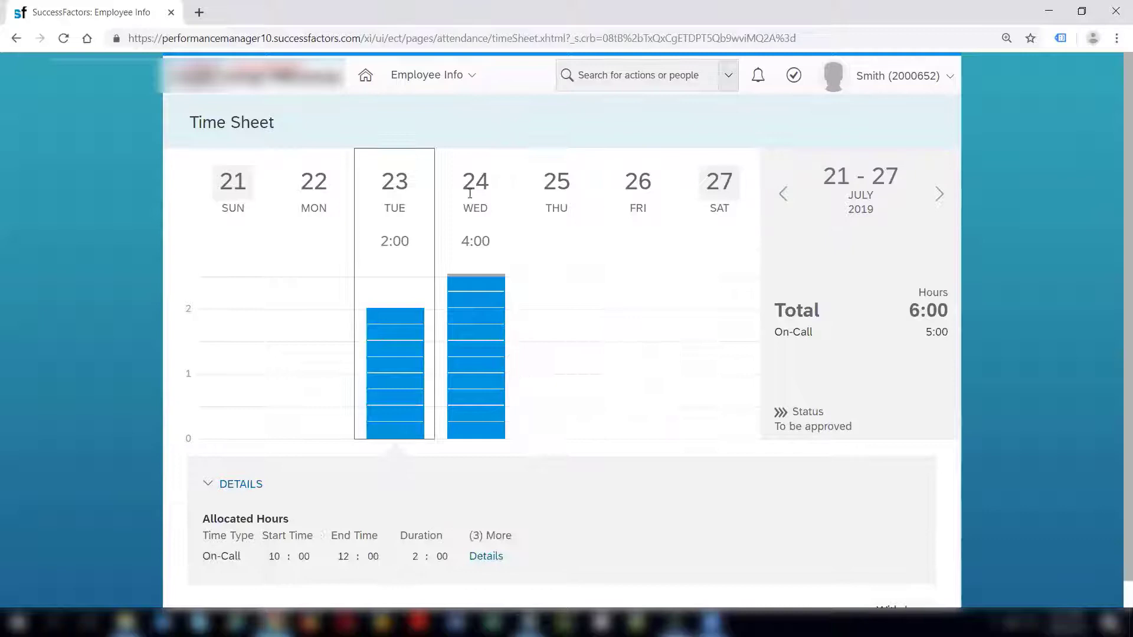
click(512, 242)
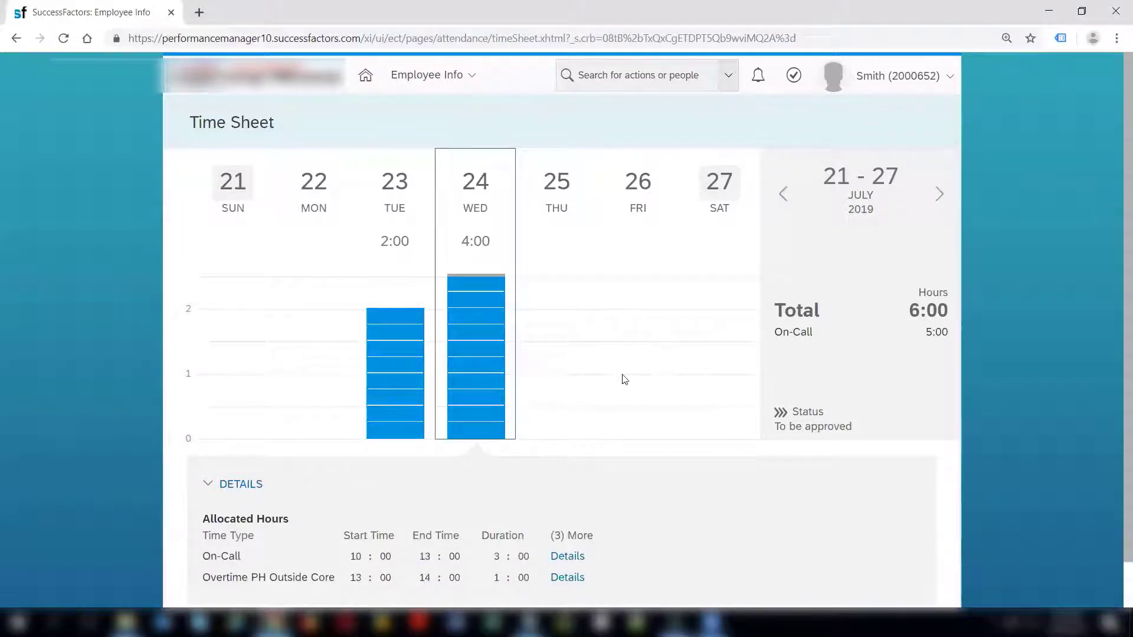
scroll(1117, 431, down, 1)
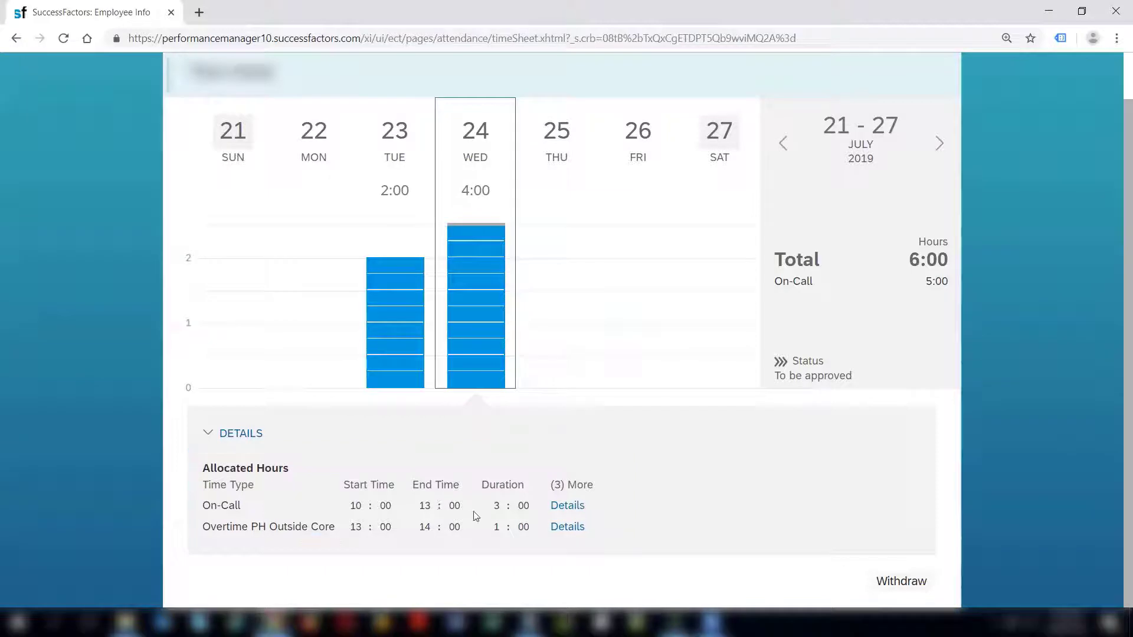
drag(550, 485, 601, 496)
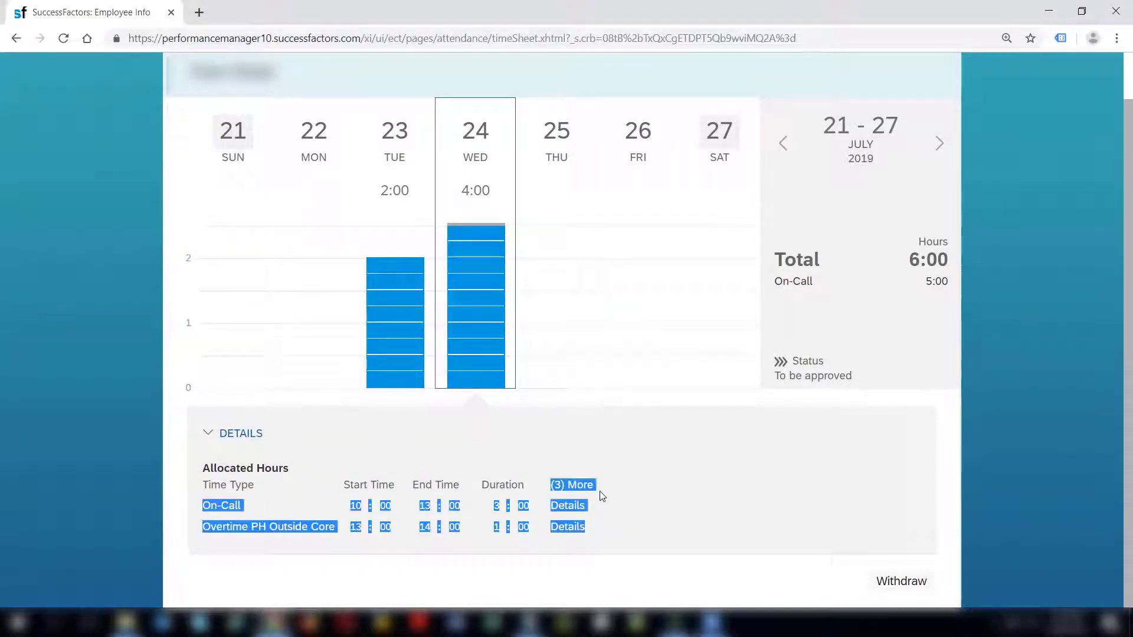
click(601, 496)
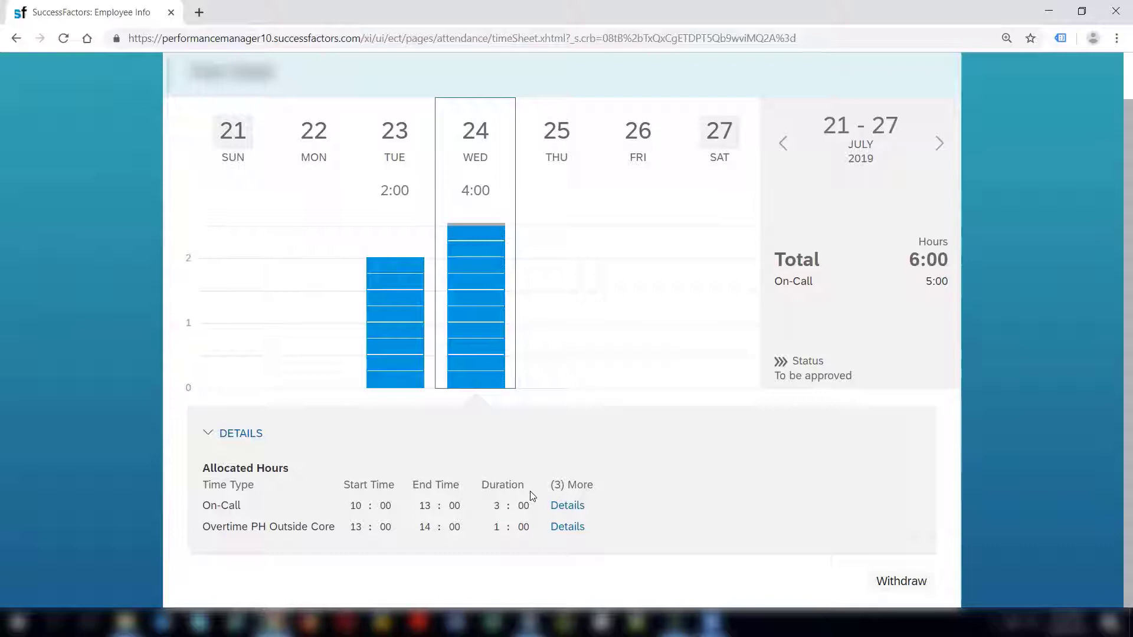
click(567, 506)
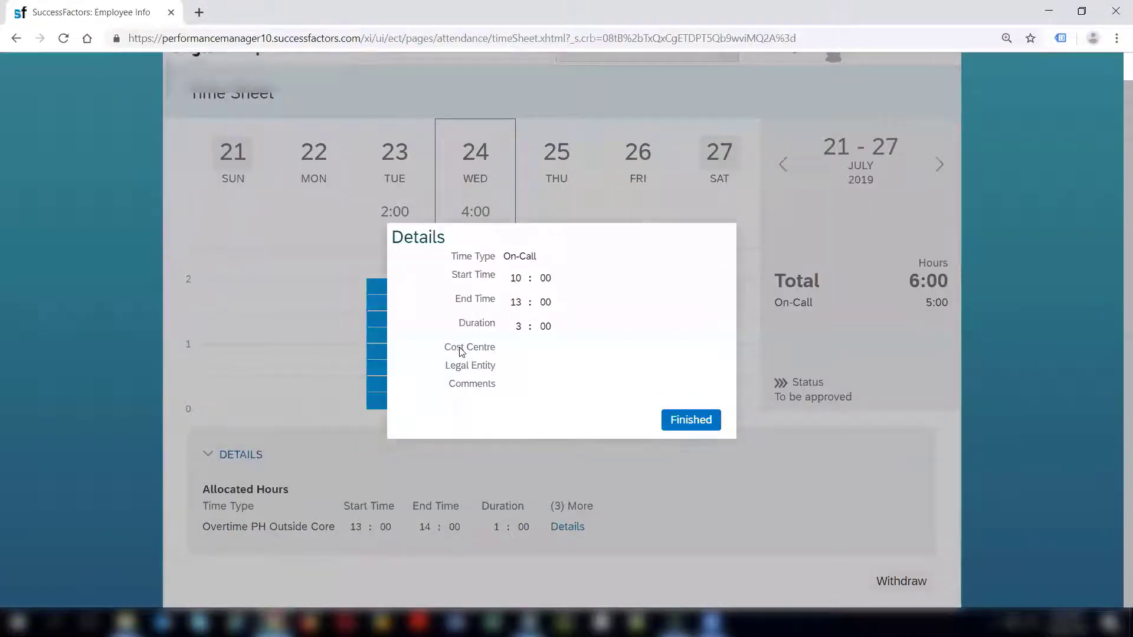
drag(462, 350, 494, 384)
click(495, 385)
click(695, 421)
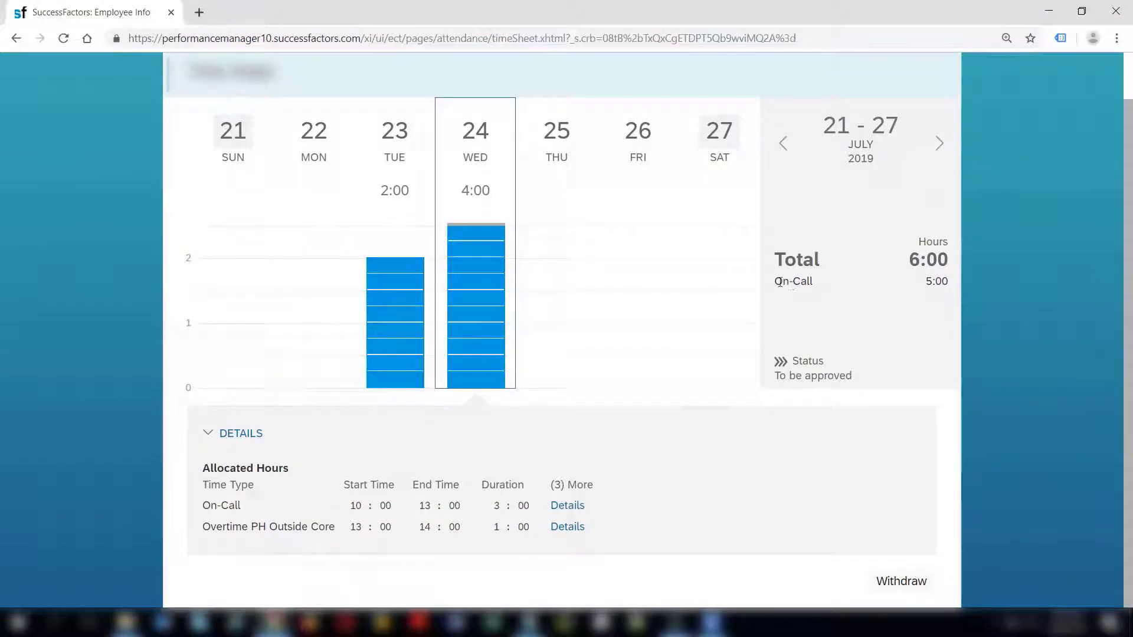
drag(780, 282, 809, 283)
drag(925, 282, 943, 284)
mouse_move(421, 345)
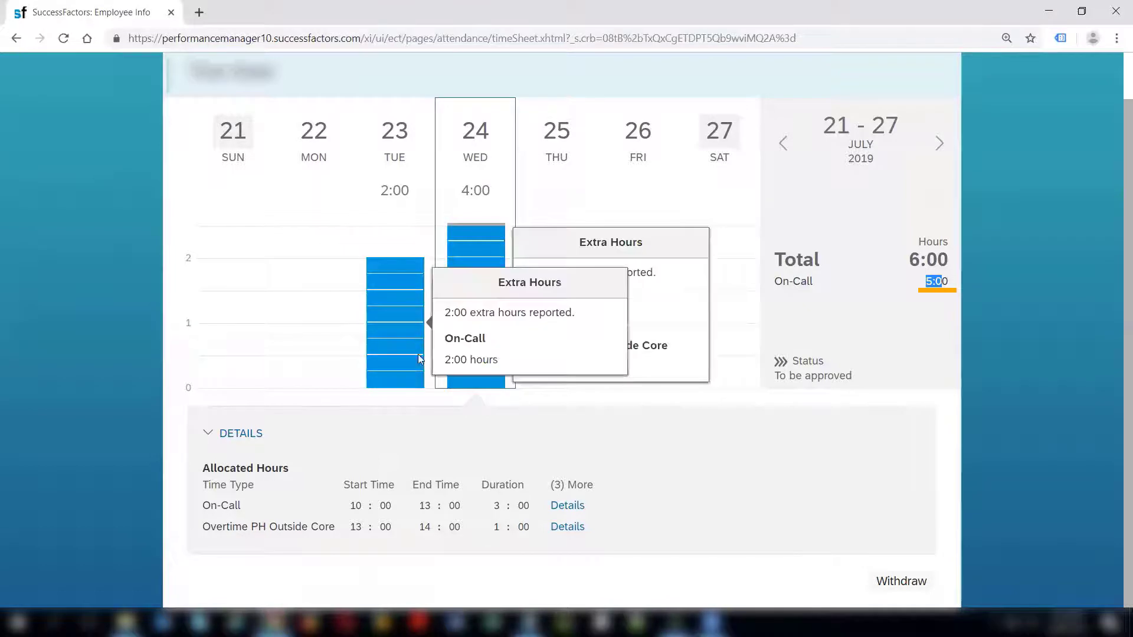
mouse_move(472, 219)
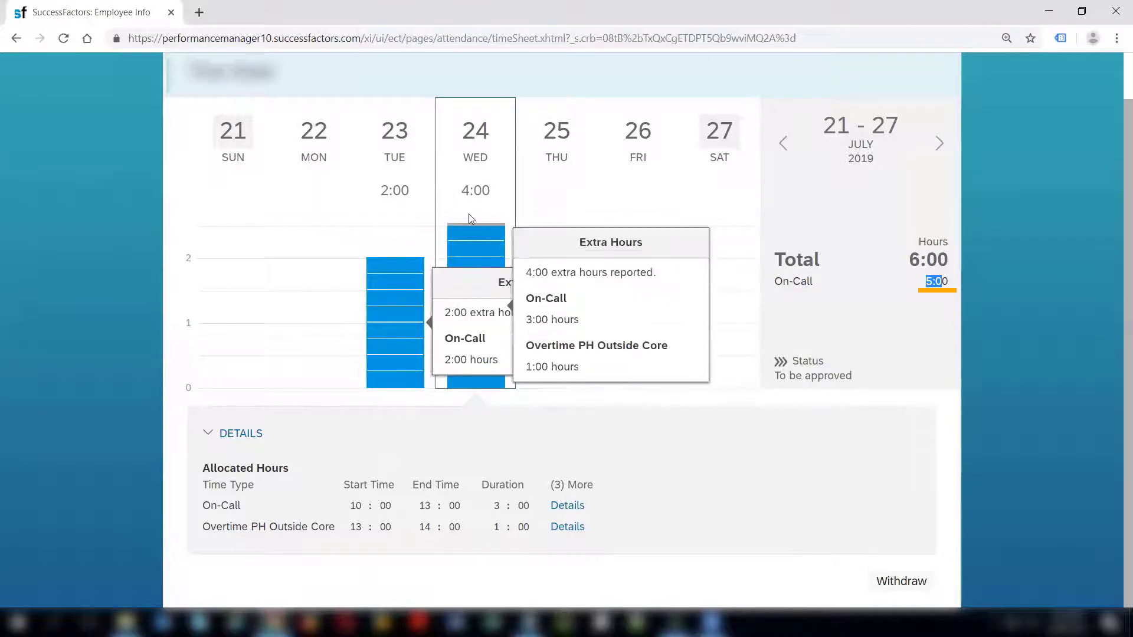
Highlight the On-Call total of 5:00 and the weekly Total of 6:00.
click(935, 299)
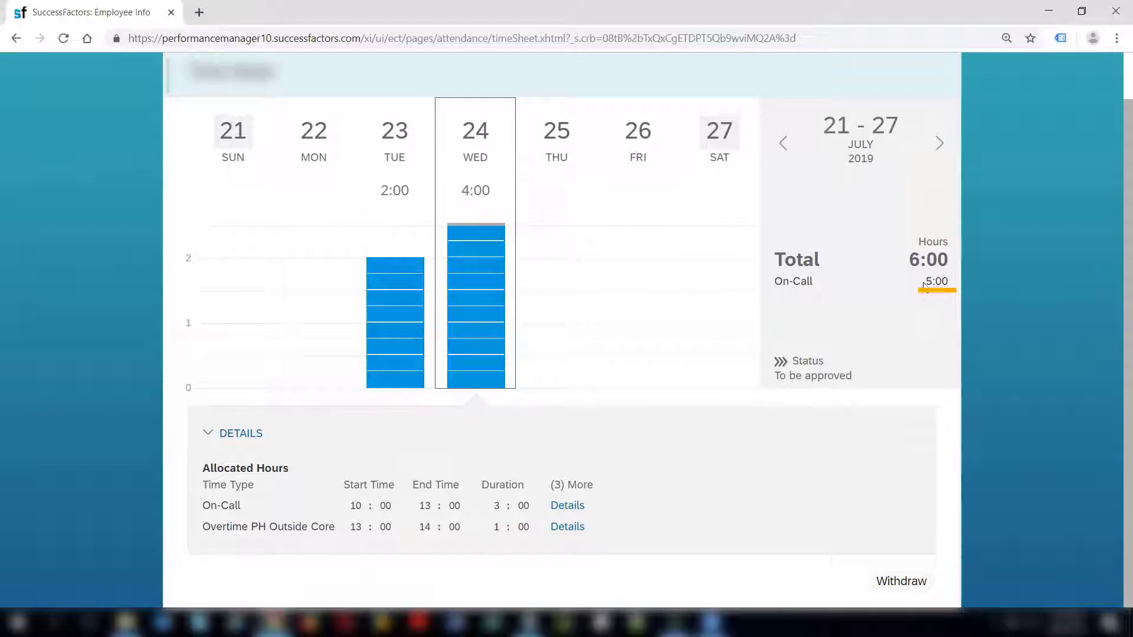
double_click(954, 285)
click(905, 292)
triple_click(949, 259)
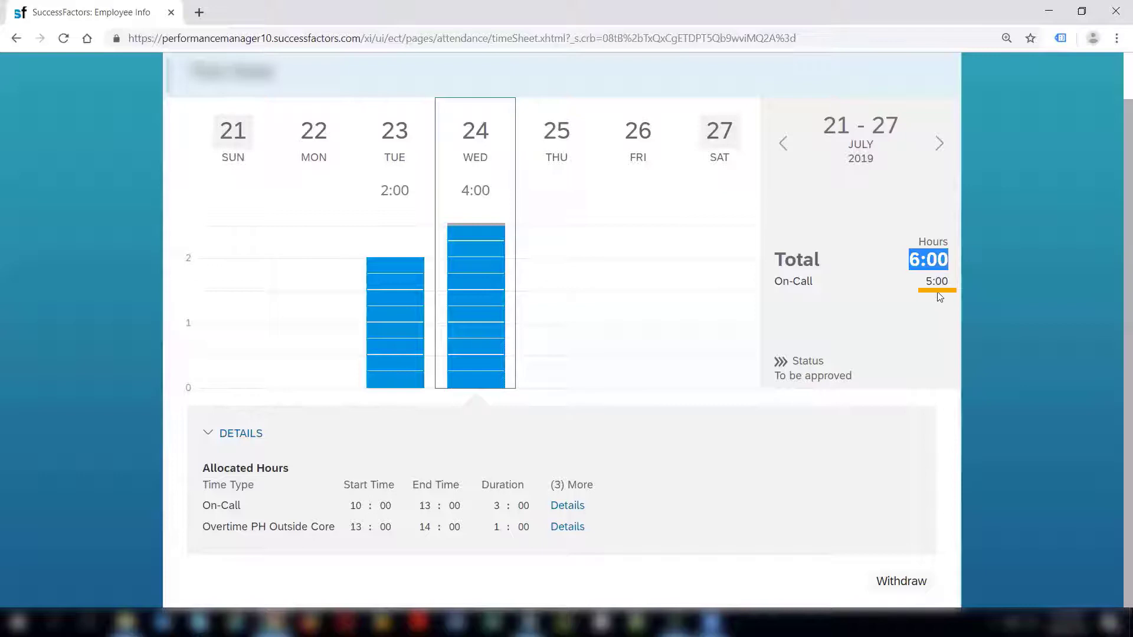
drag(924, 283, 930, 285)
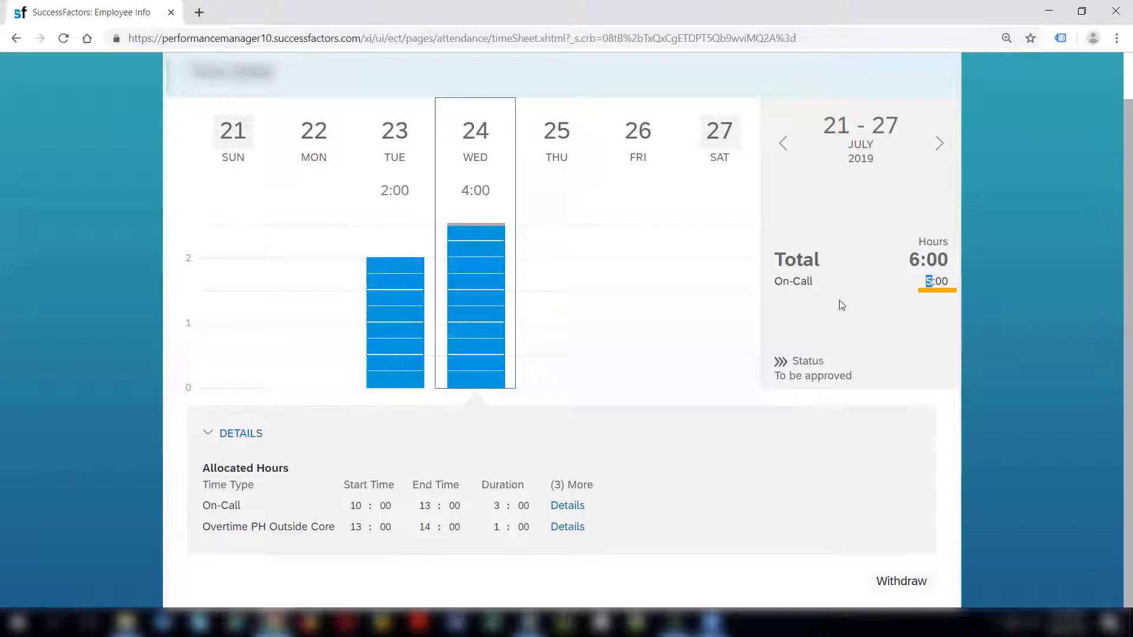
Highlight the To be approved status of the 21–27 July week.
drag(796, 376, 851, 381)
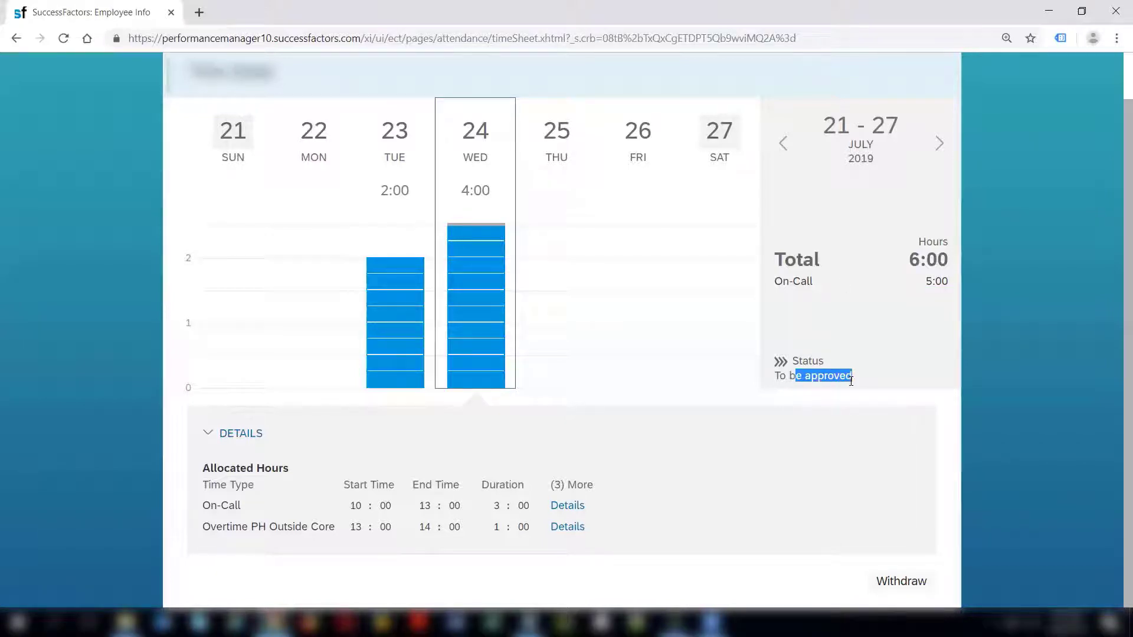
click(851, 381)
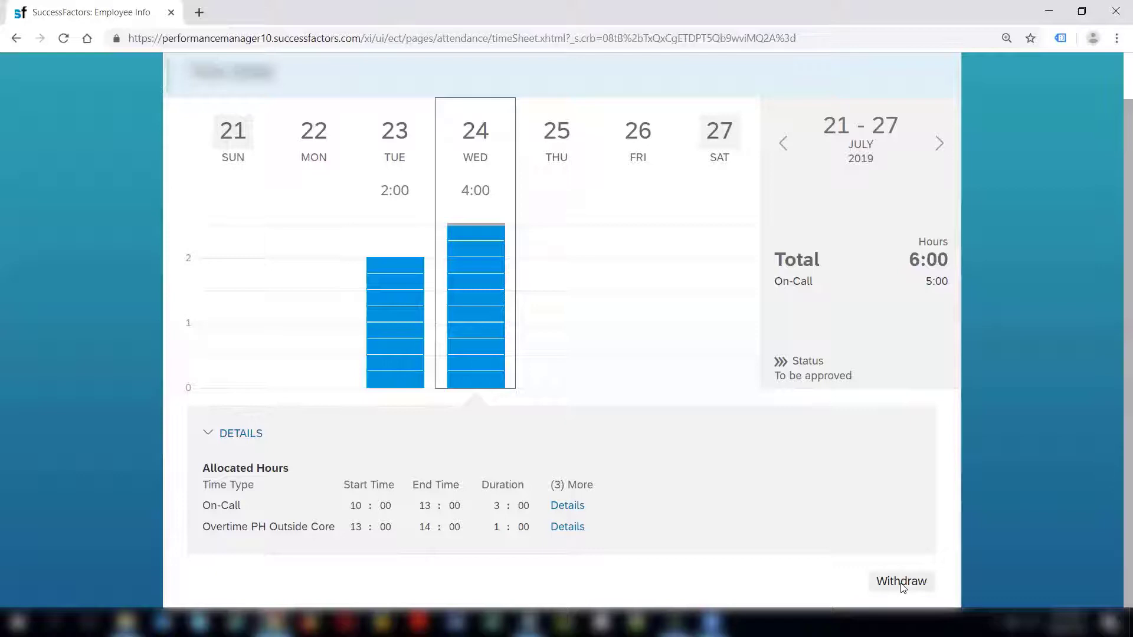
double_click(841, 377)
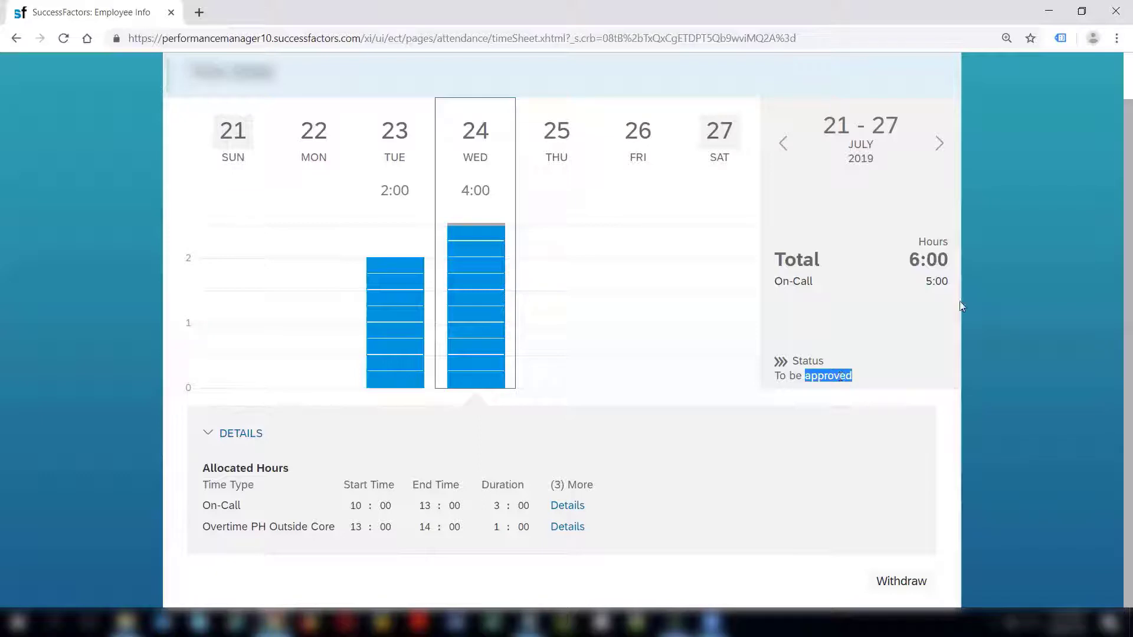
scroll(1115, 246, up, 2)
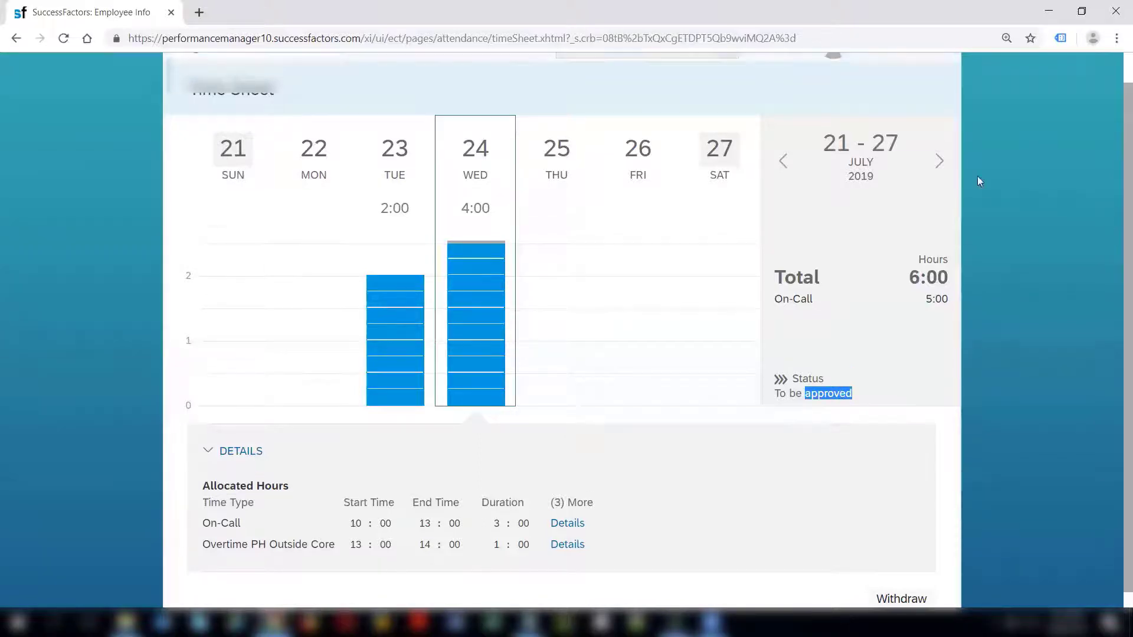
Move through 28 Jul–3 Aug, checking Monday 29 and Tuesday 30, to Wednesday 7 August.
click(939, 193)
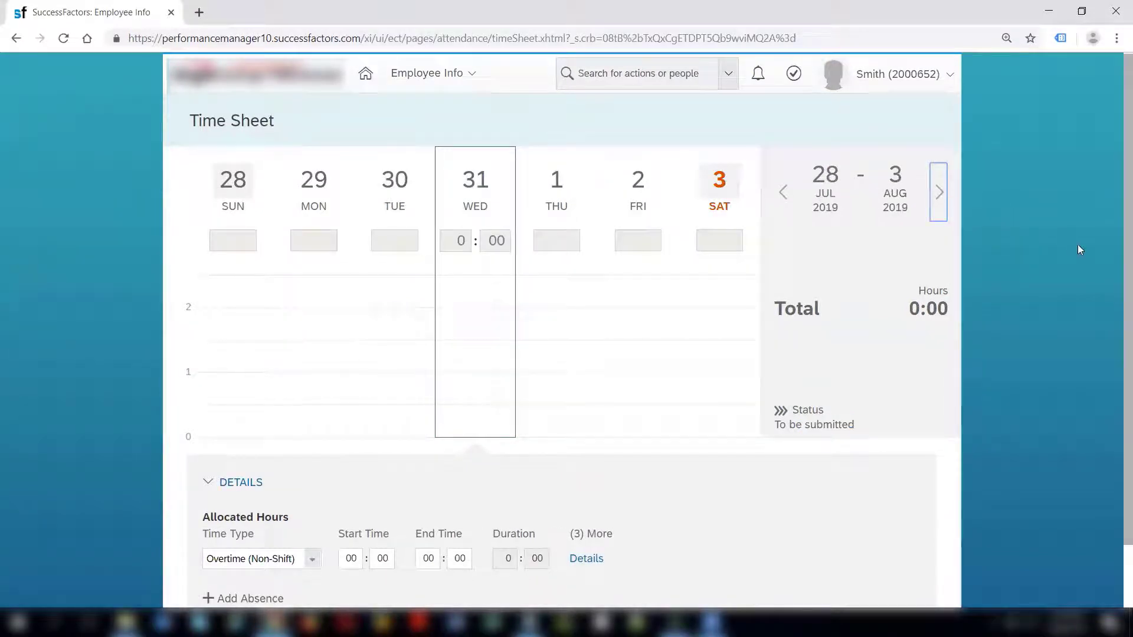
scroll(1114, 330, down, 1)
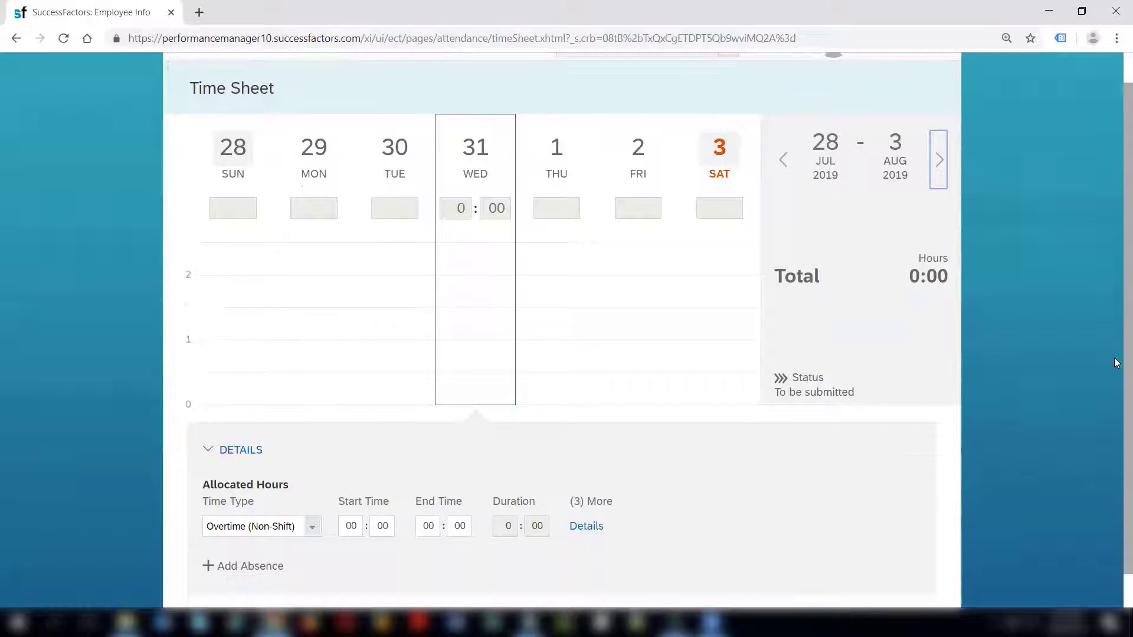
click(397, 196)
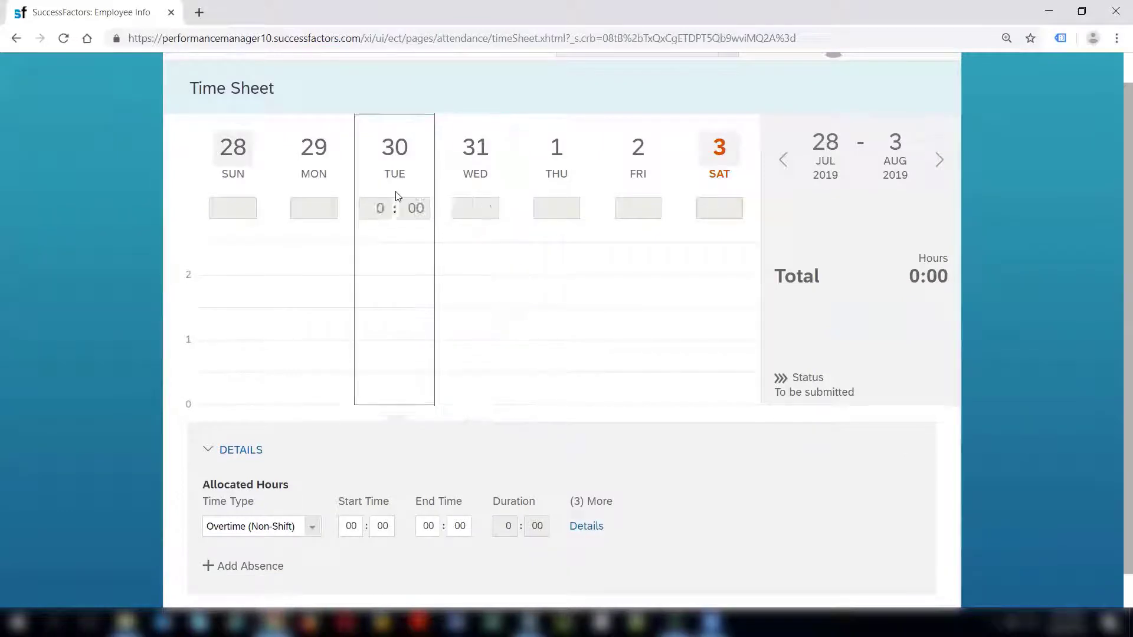
click(324, 190)
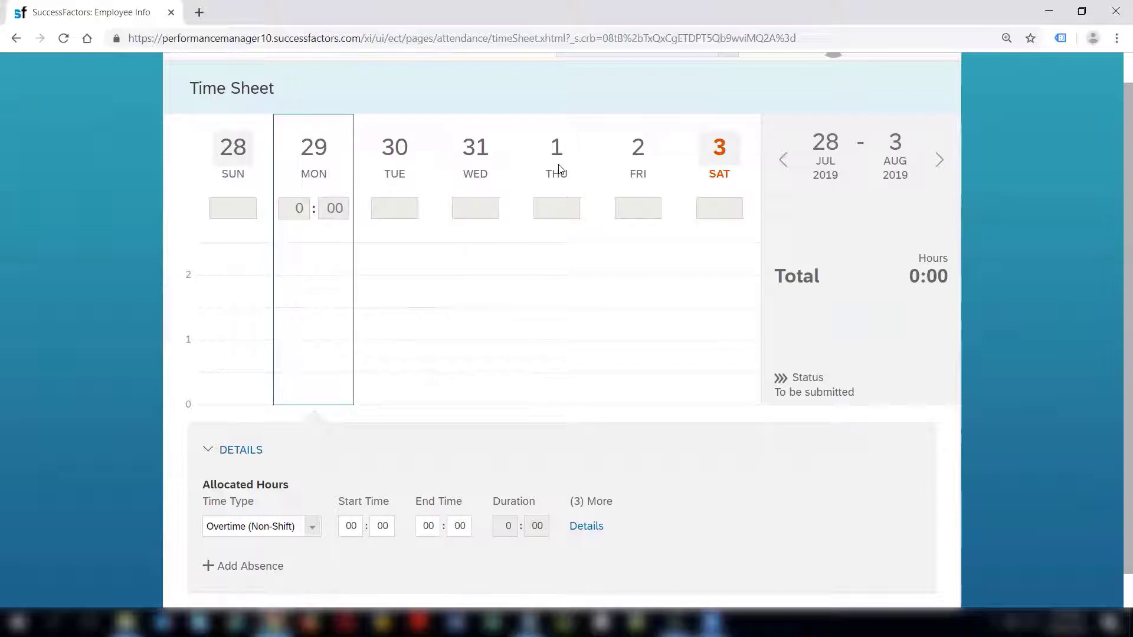
click(940, 160)
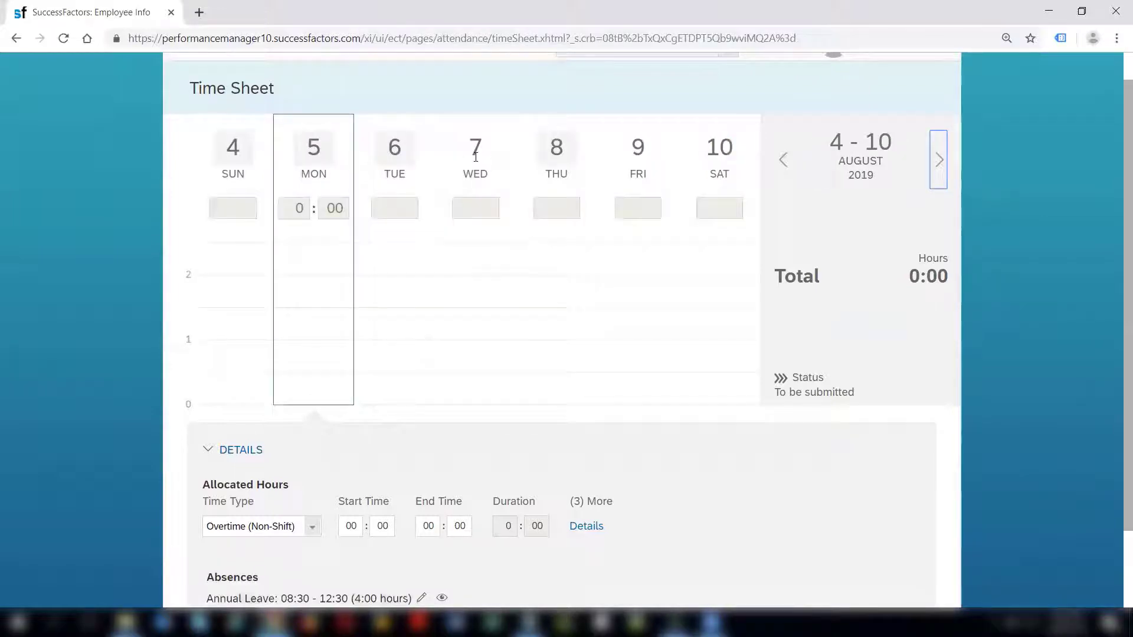
click(476, 157)
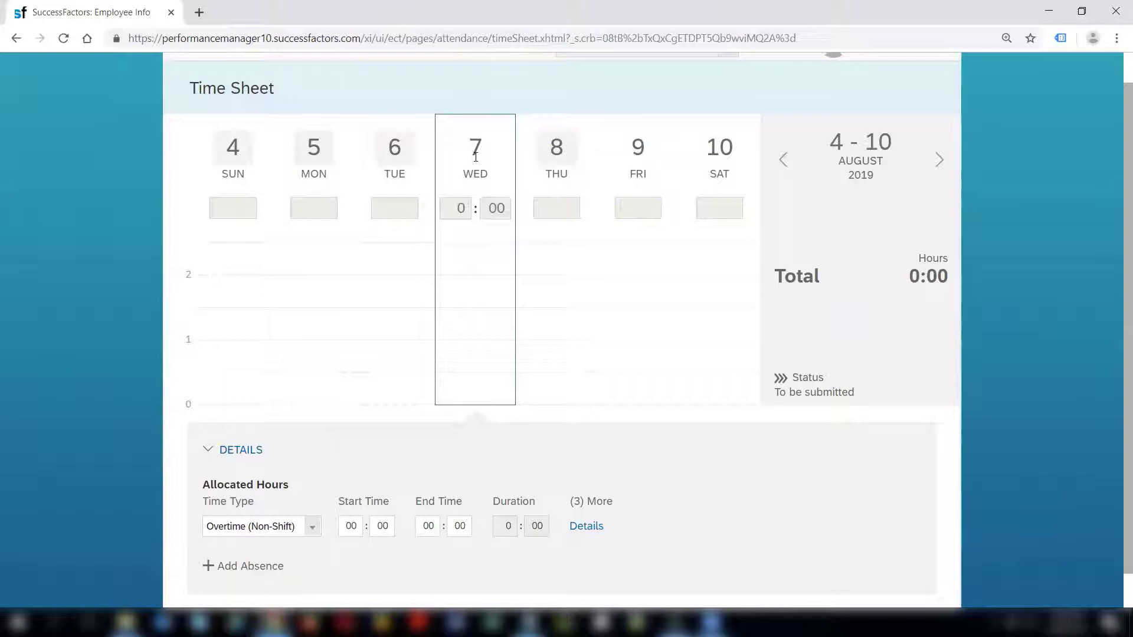
Give Wednesday 7 August an On-Call entry starting at 10:00.
click(314, 533)
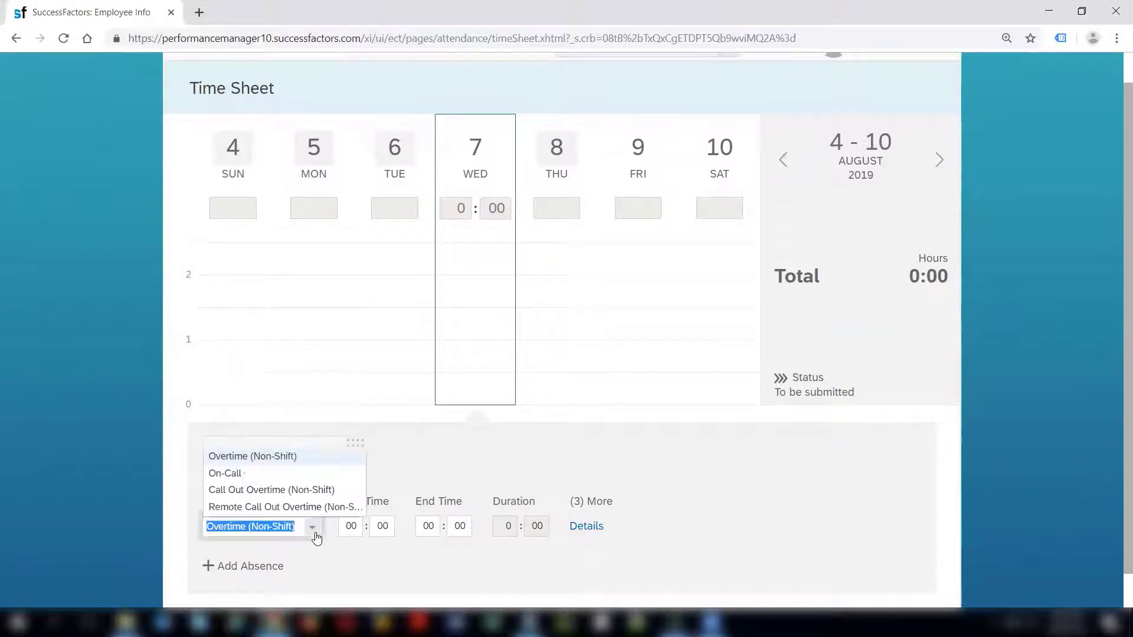
click(249, 472)
key(Tab)
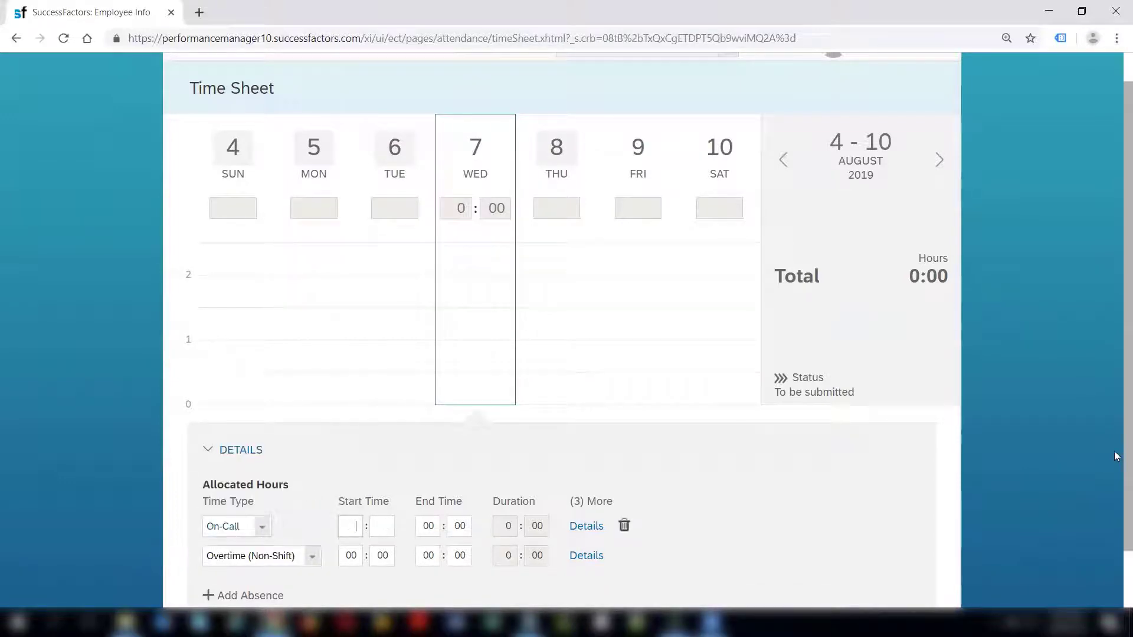
scroll(1117, 549, down, 2)
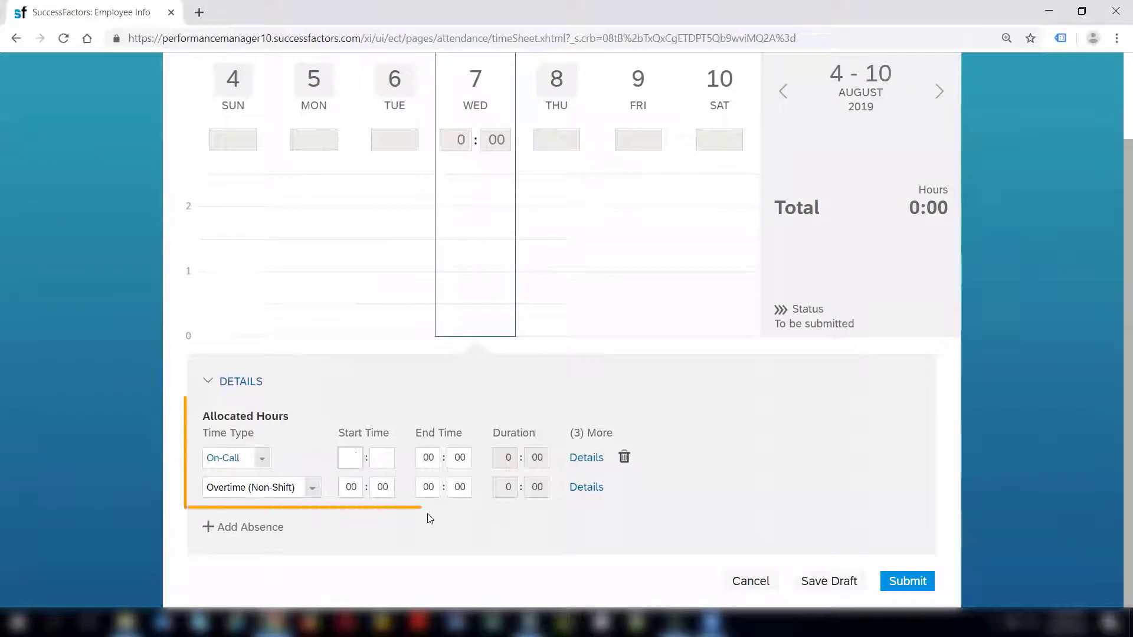
text(1000)
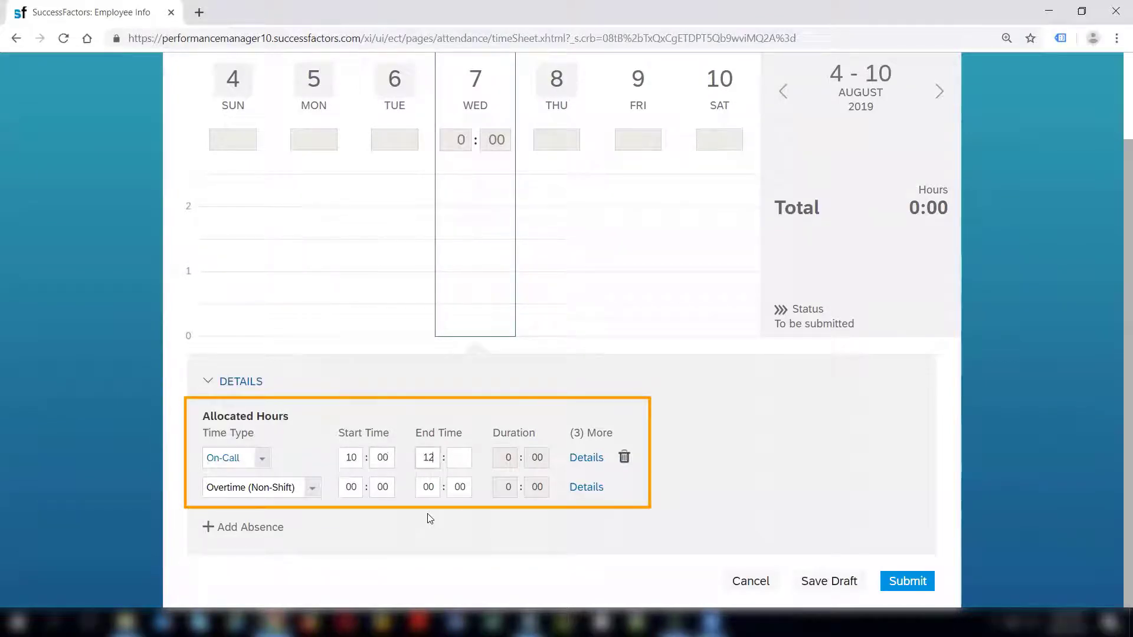
key(Tab)
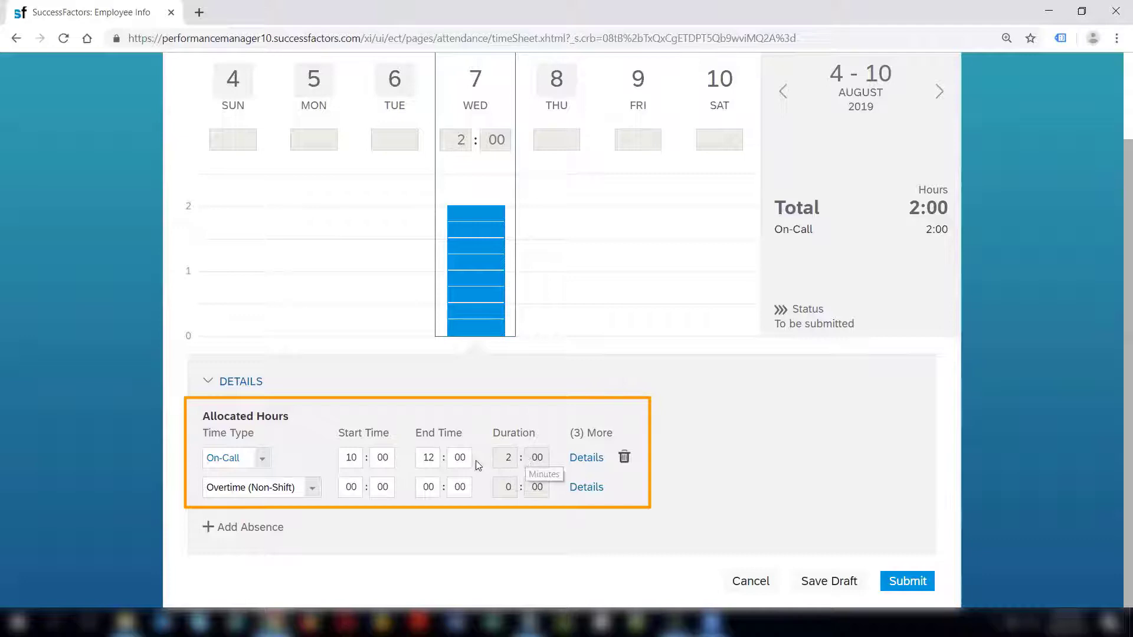
Set the On-Call end time to 14:00 so the entry totals 4:00.
click(463, 234)
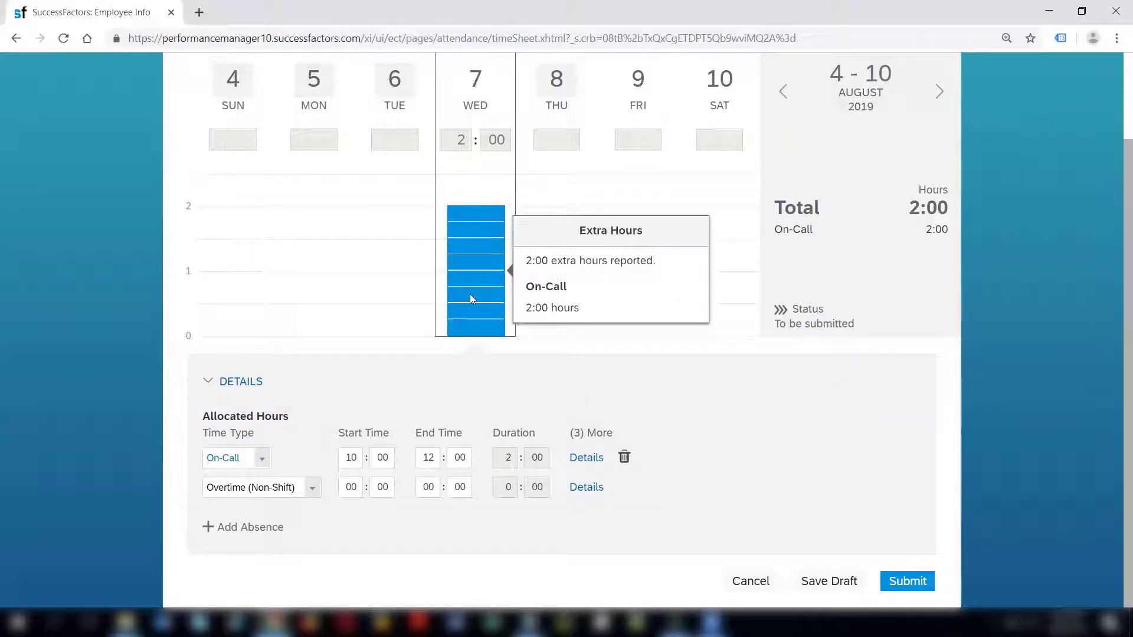
mouse_move(471, 271)
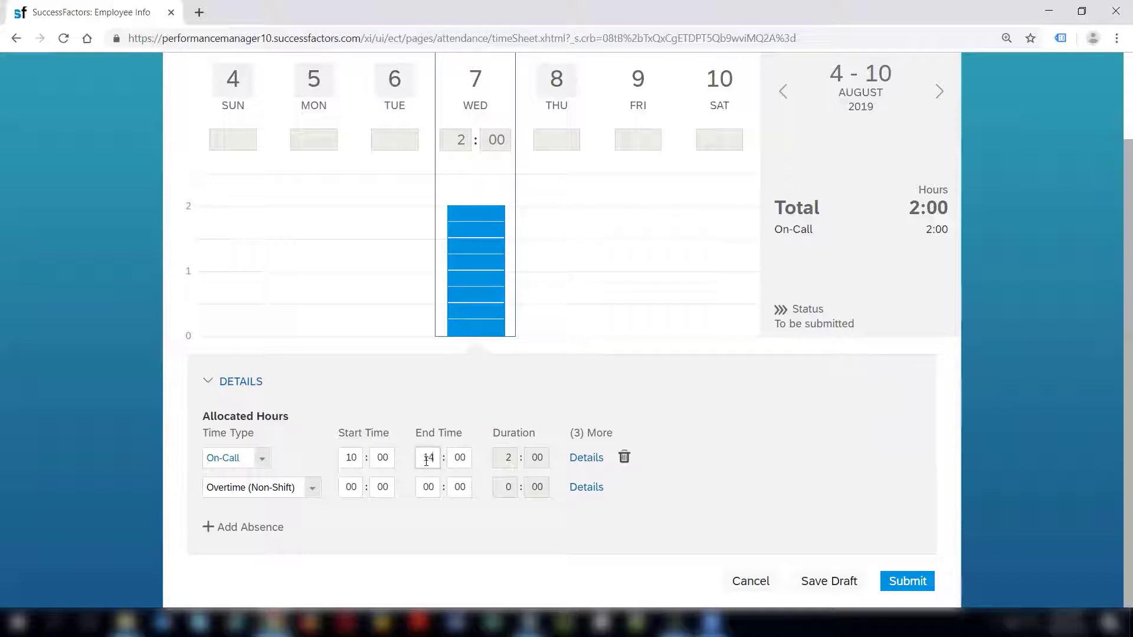
click(451, 459)
click(508, 464)
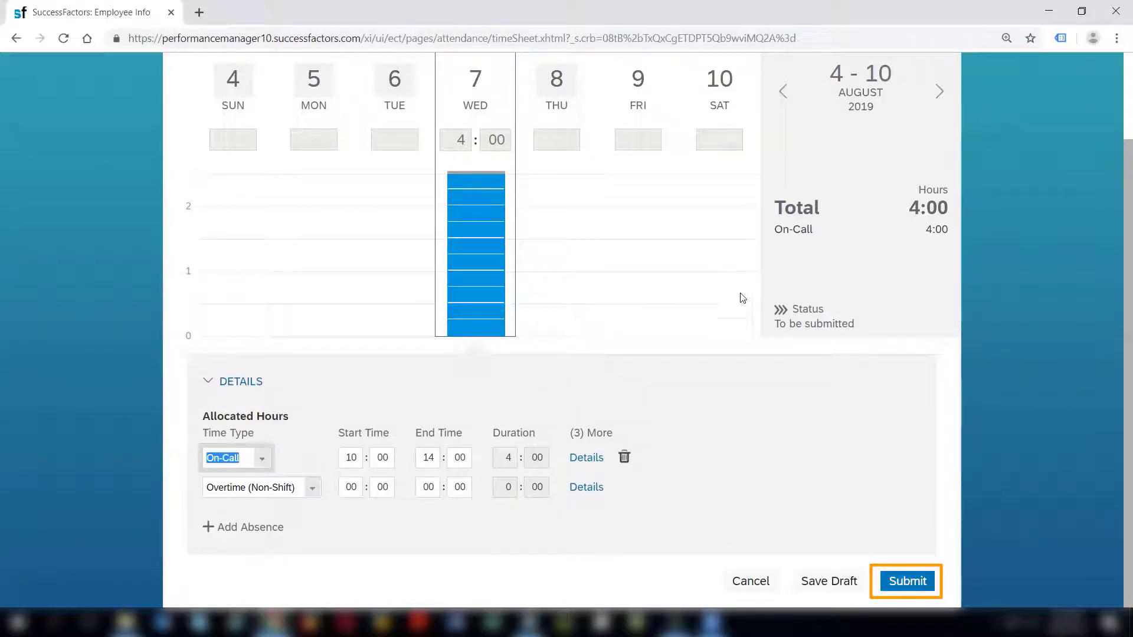
drag(784, 324, 835, 307)
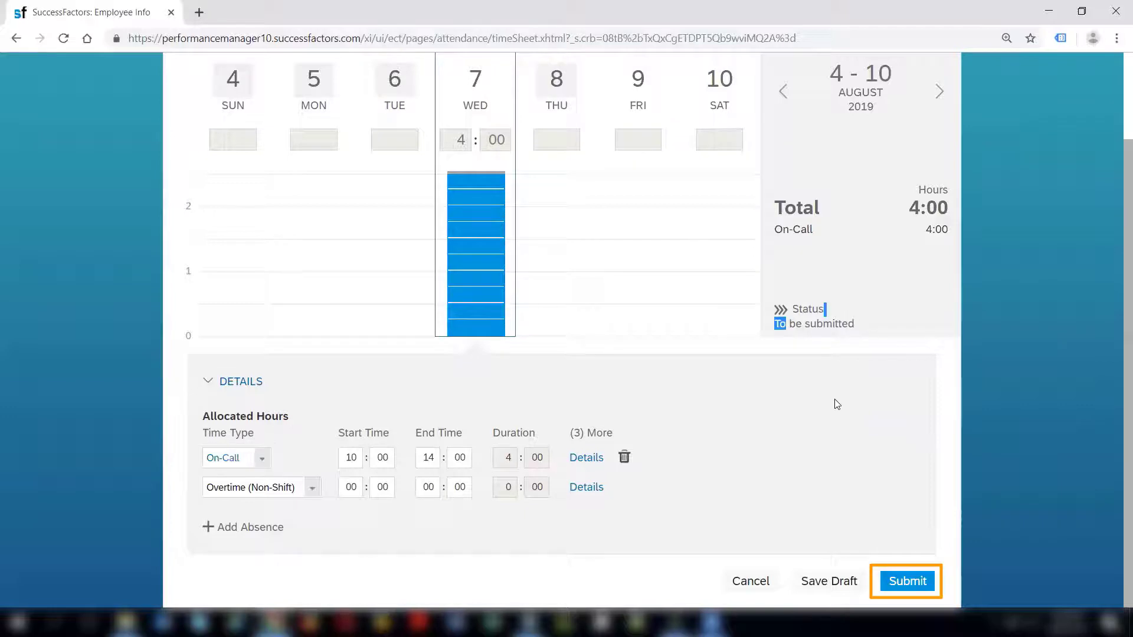
click(838, 408)
Submit the 4–10 August timesheet with the comment 'I was dn call'.
click(902, 581)
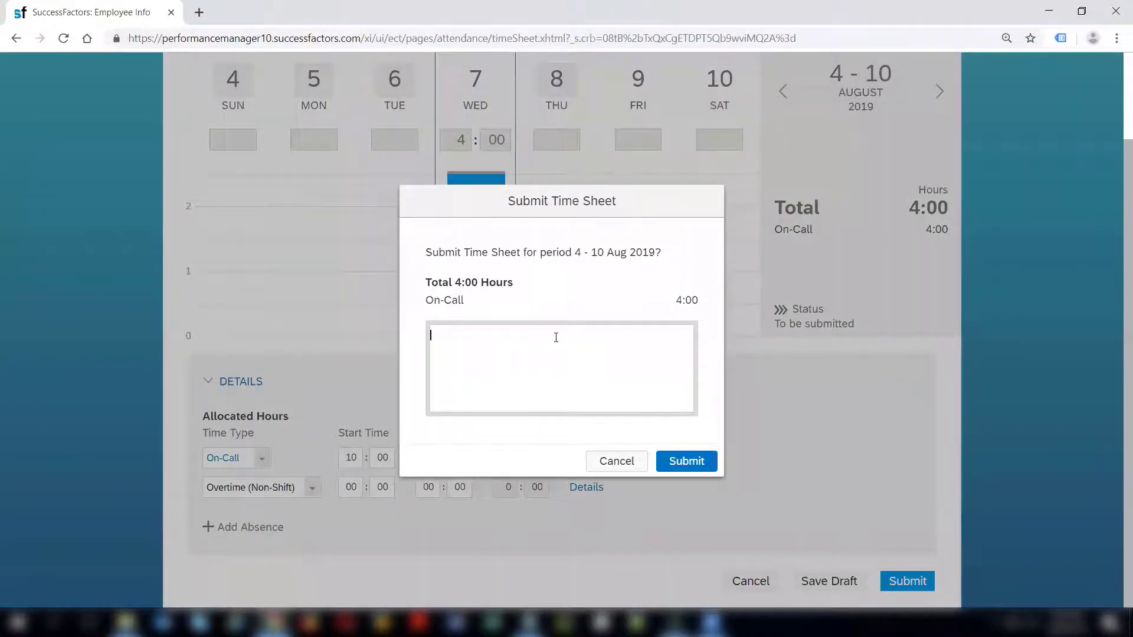
text(I was d)
text(n call)
click(686, 465)
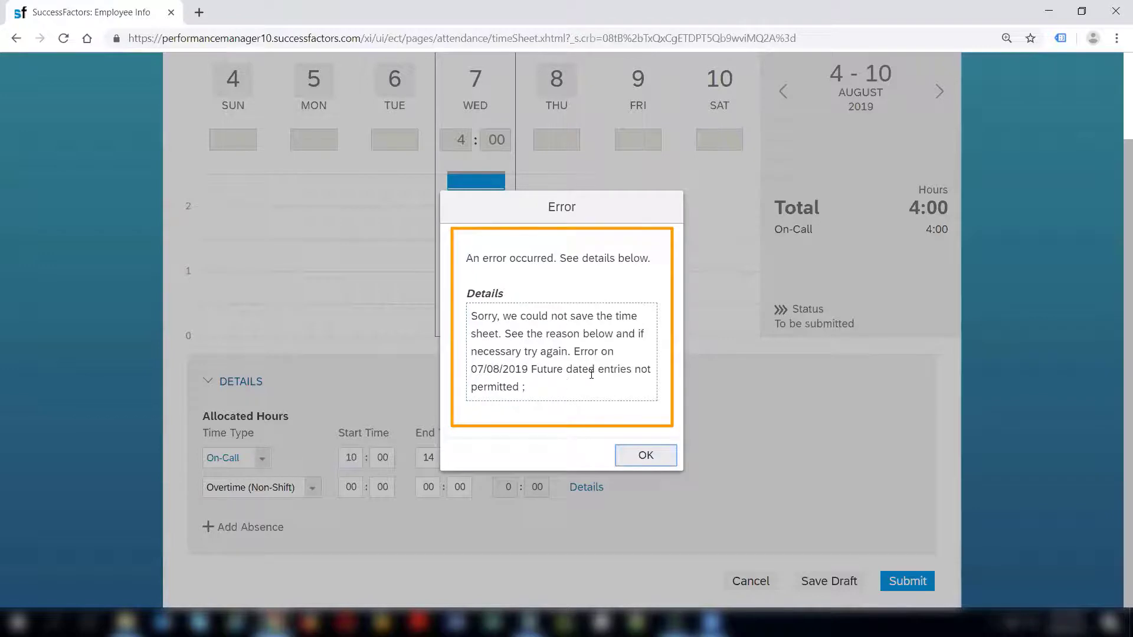
Dismiss the future-dated entries error and return to the 28 Jul – 3 Aug week.
drag(593, 372, 602, 399)
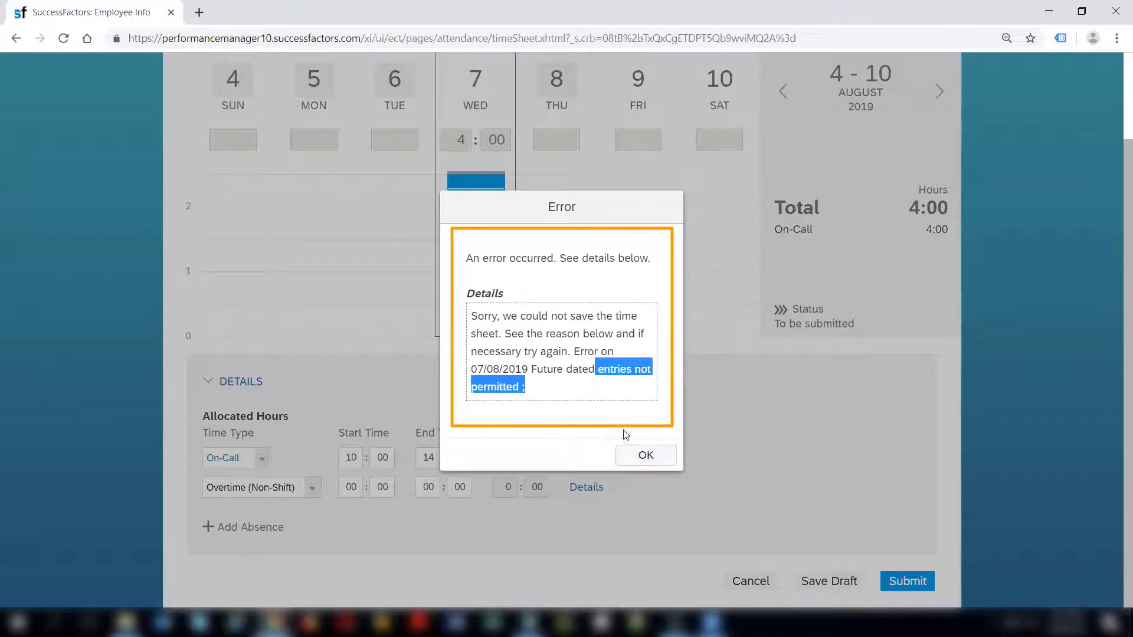
click(645, 458)
scroll(1114, 482, up, 2)
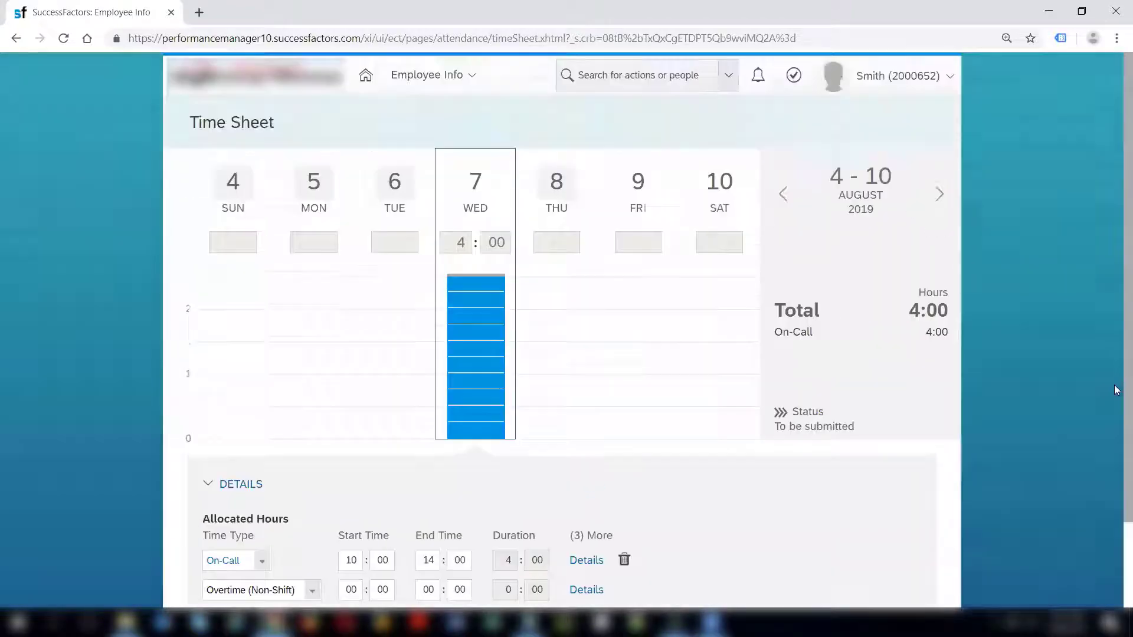
click(784, 208)
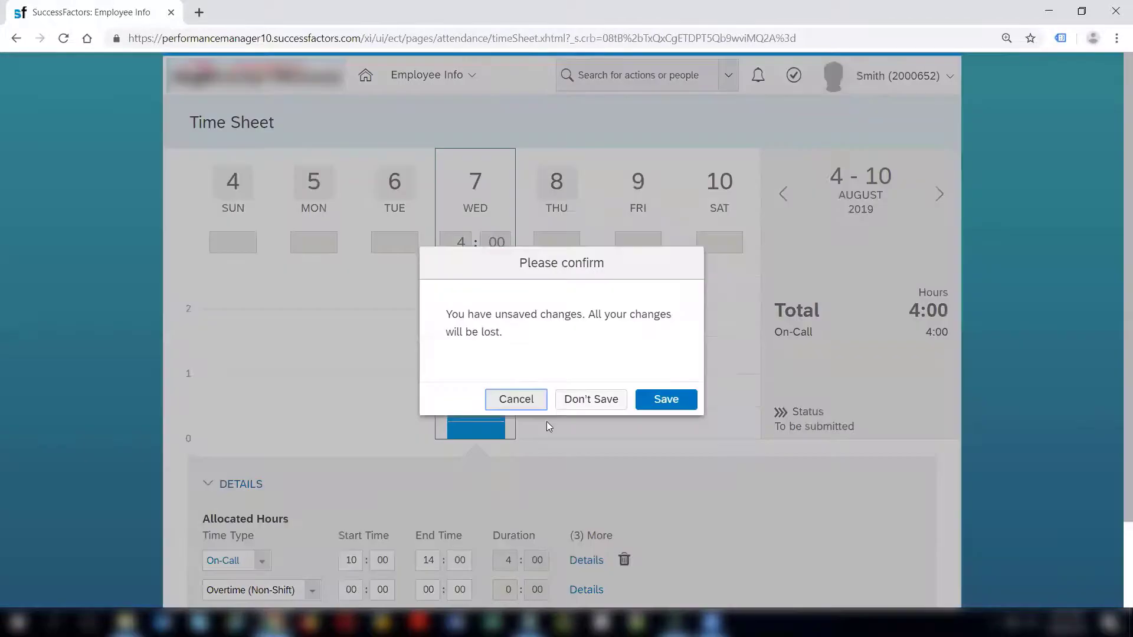
Discard unsaved changes and enter a 10:00–12:00 On-Call entry on Tuesday 30 July.
click(585, 406)
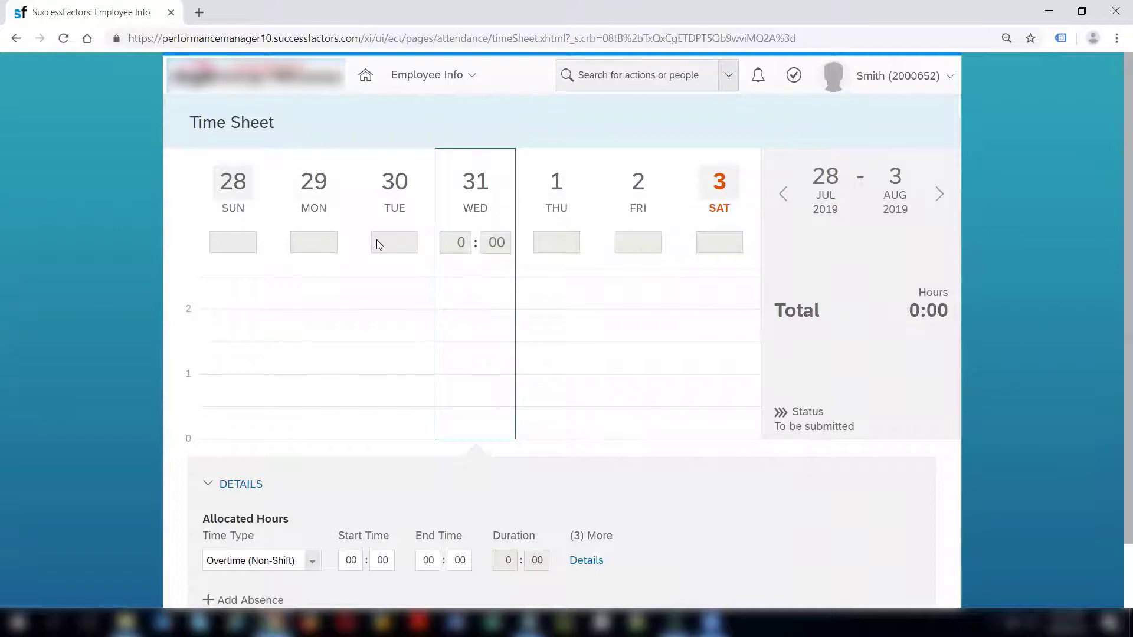
click(389, 222)
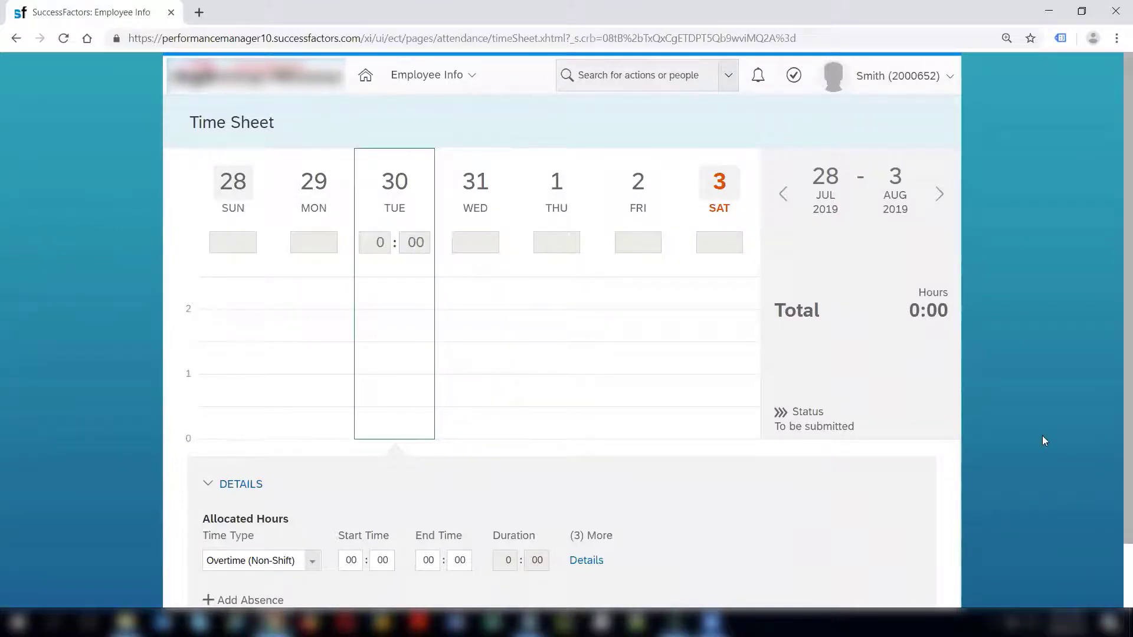
scroll(289, 439, down, 1)
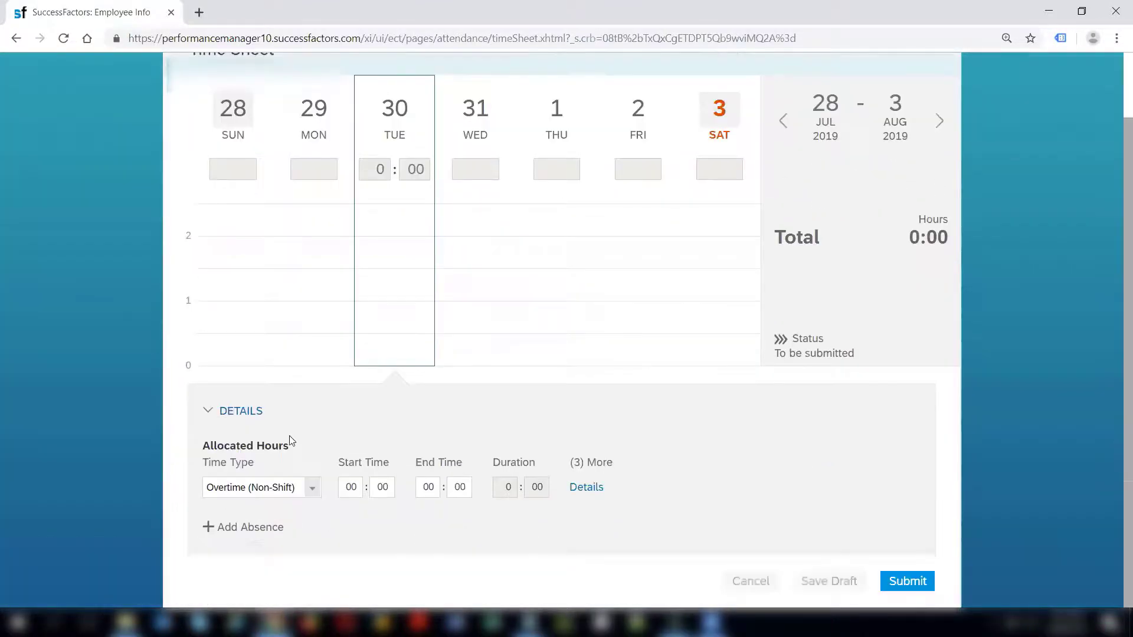
click(311, 488)
click(257, 523)
click(351, 487)
text(10)
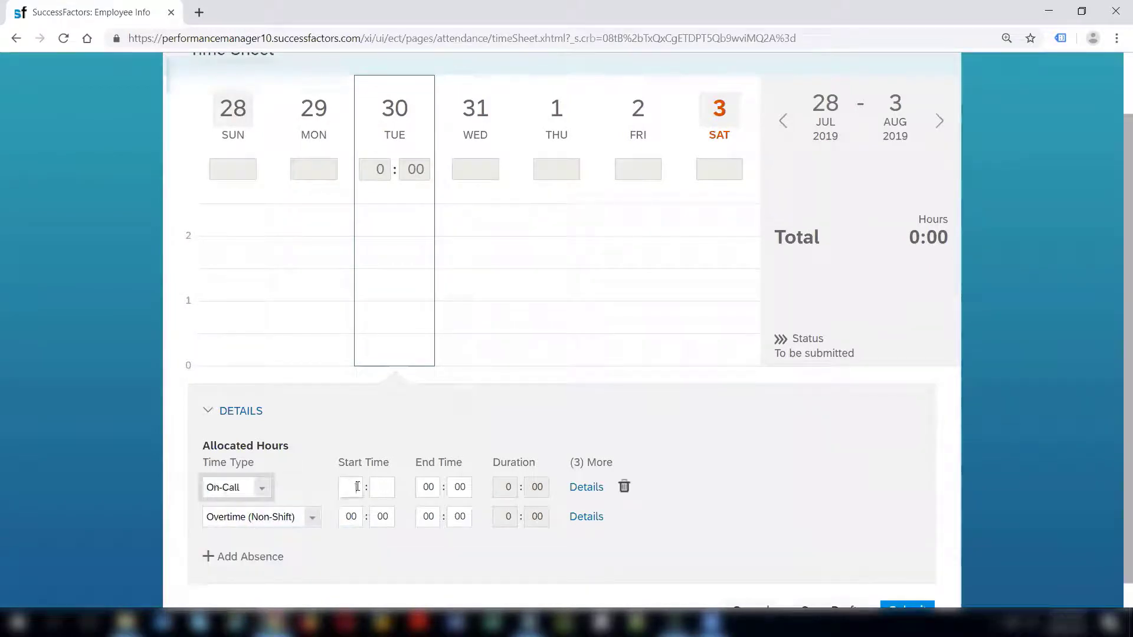
text(001)
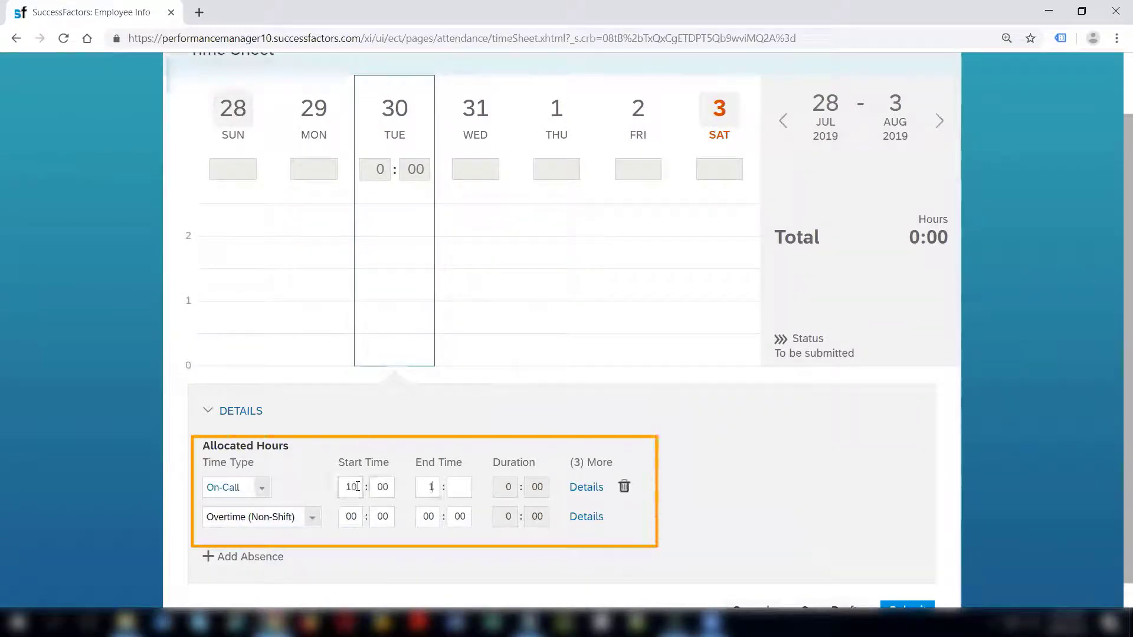
text(200)
click(505, 490)
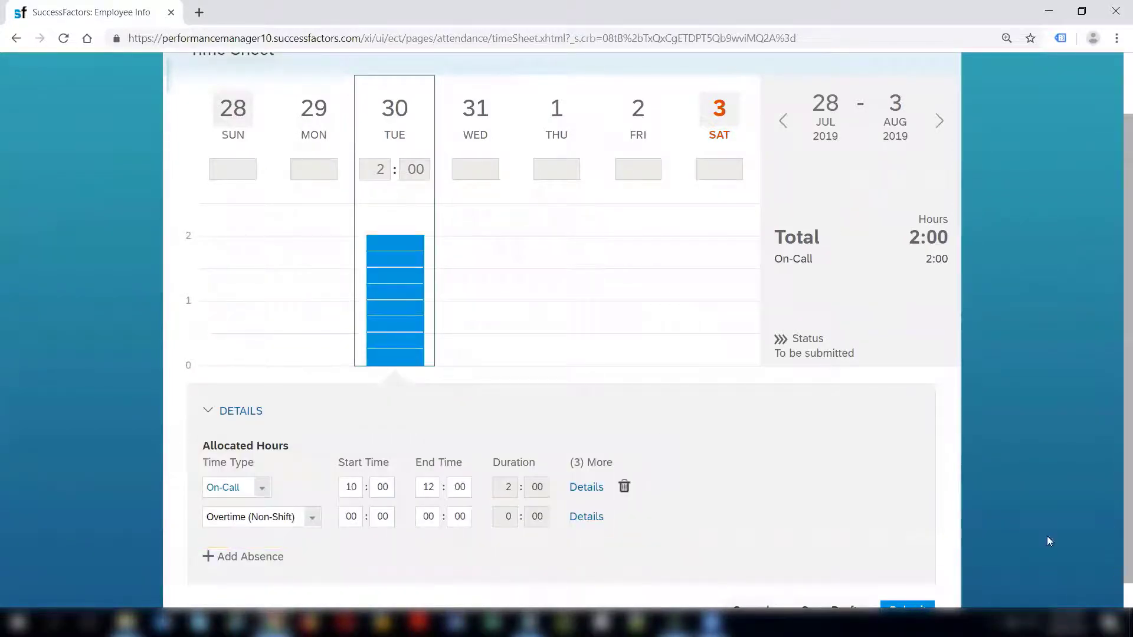
Submit the 28 Jul – 3 Aug timesheet with the comment 'I was on d'.
scroll(1115, 531, down, 1)
click(915, 580)
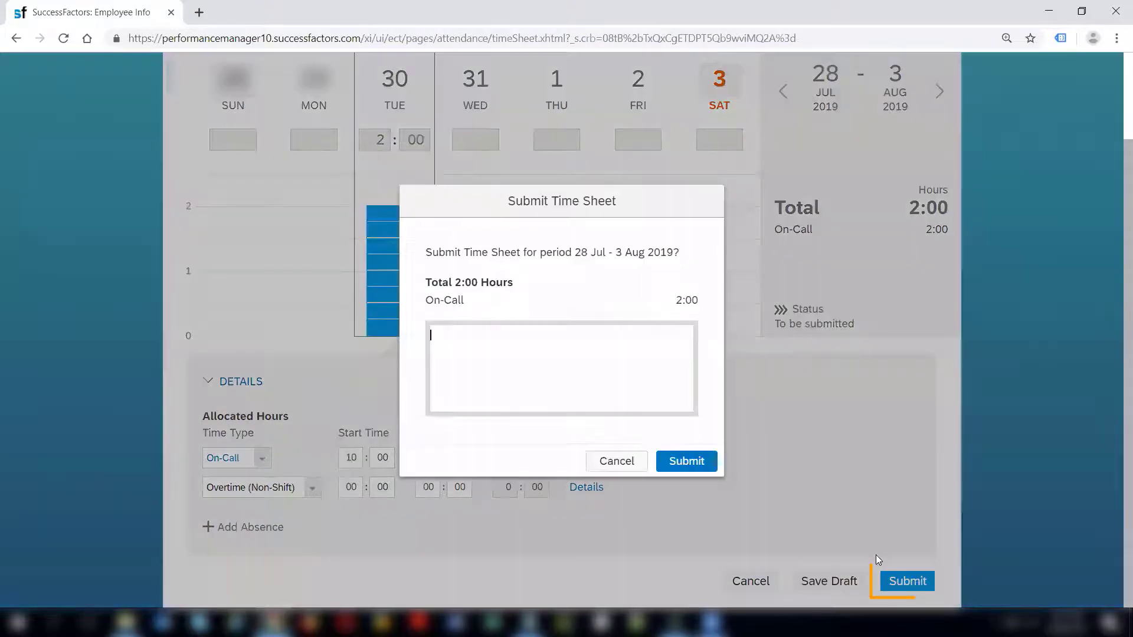
click(643, 405)
text(I was on d)
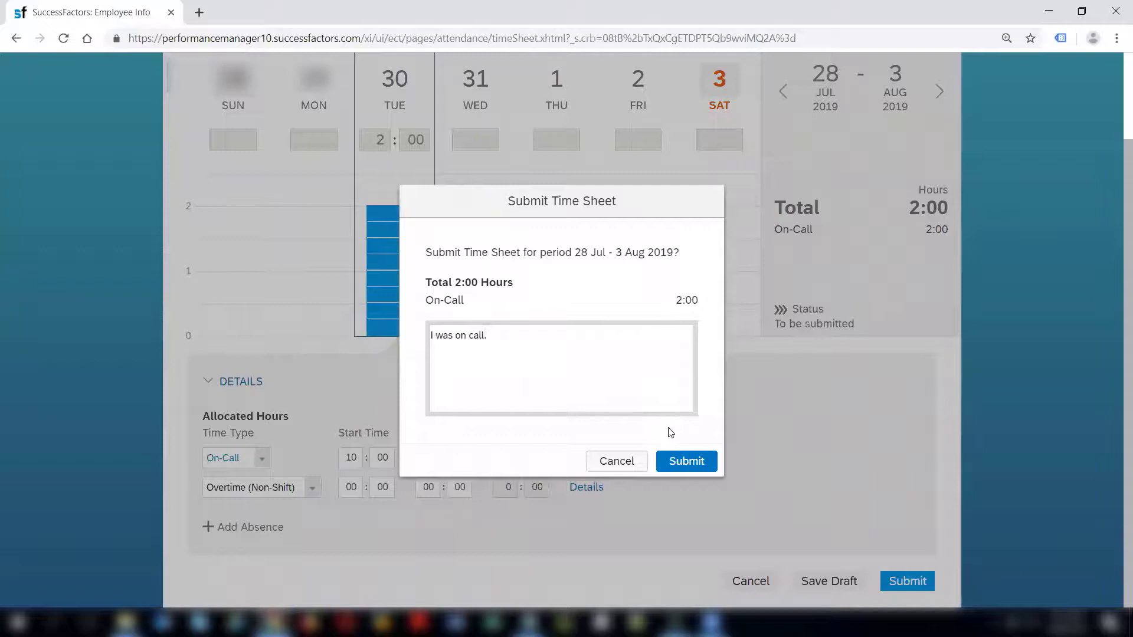
click(694, 459)
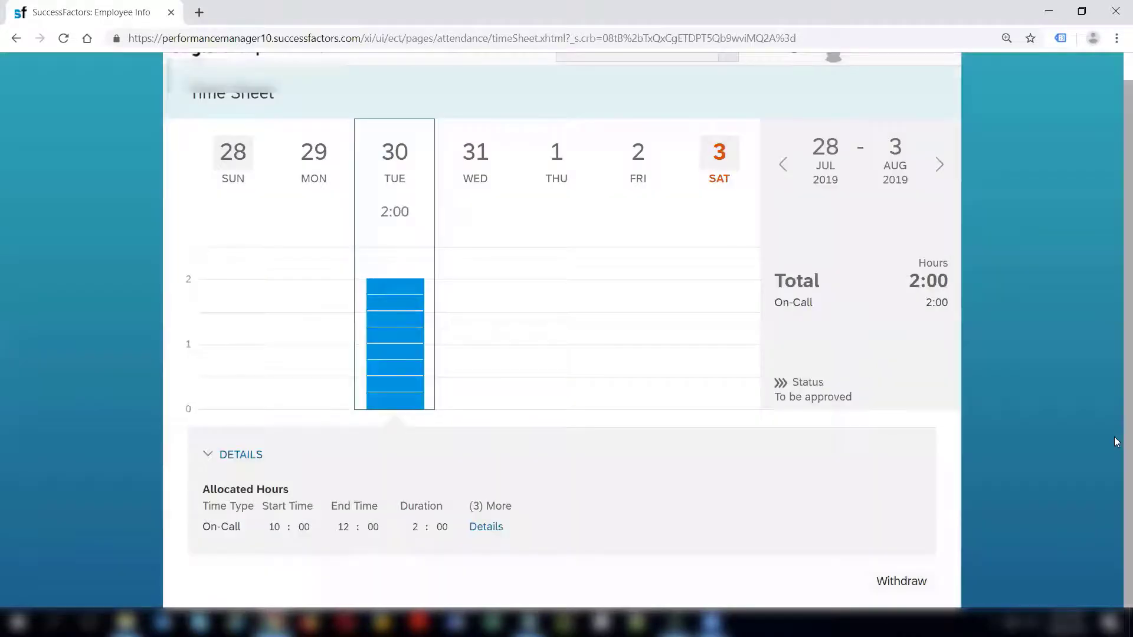
Withdraw the submitted 28 Jul–3 Aug timesheet and confirm the withdrawal.
click(902, 582)
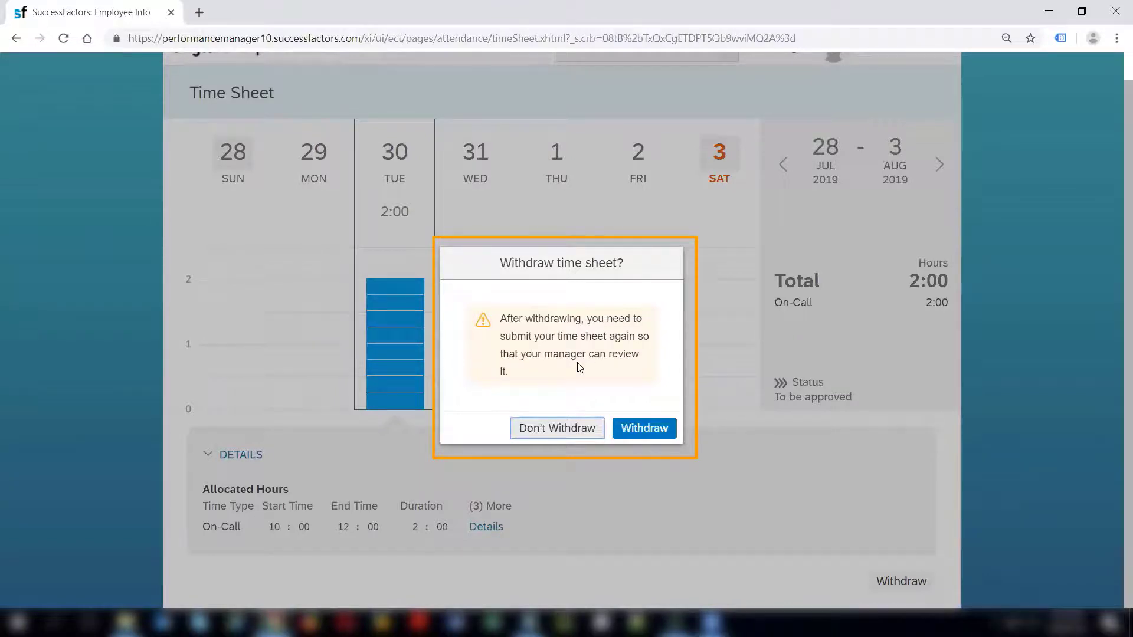
click(643, 430)
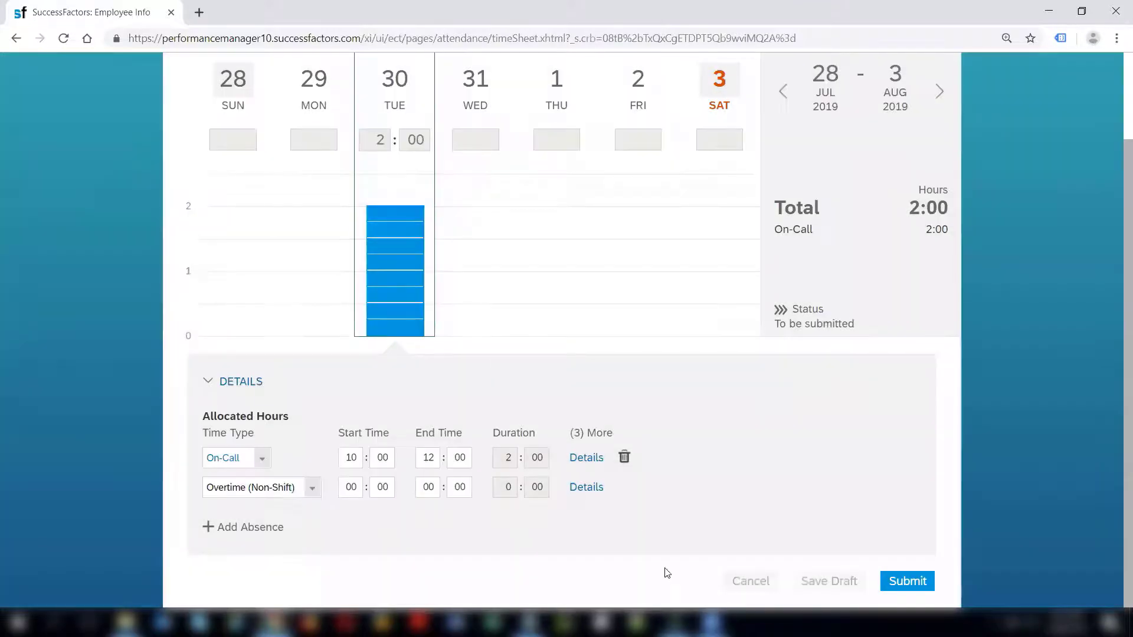
Change Tuesday's On-Call end time to 13:00 so it recalculates to 3:00 hours.
scroll(1118, 425, up, 2)
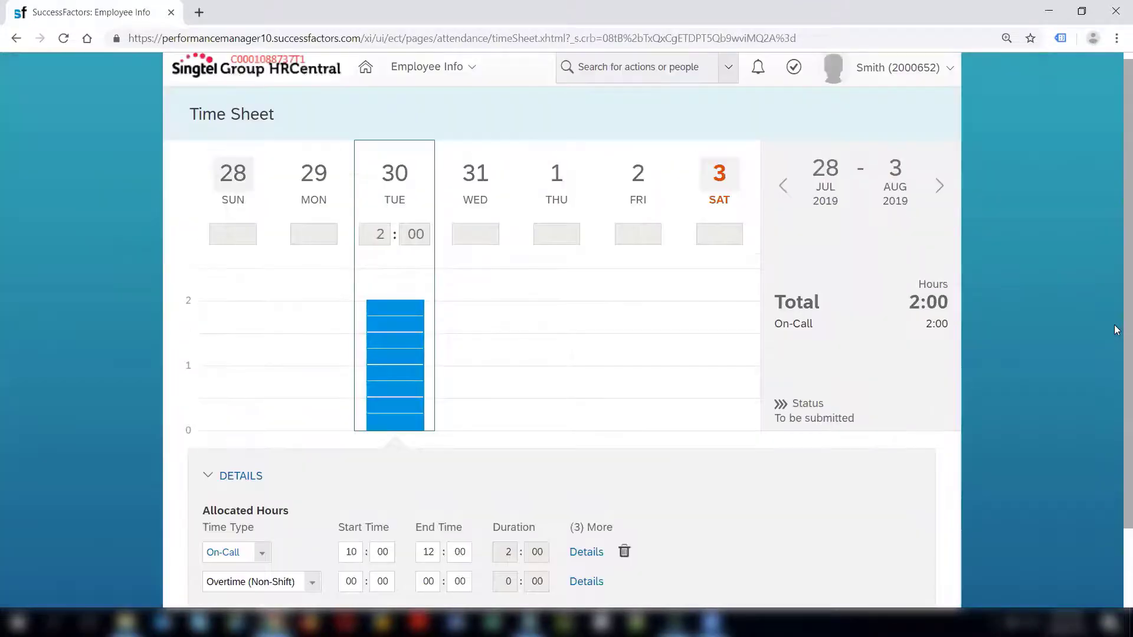
scroll(1117, 354, down, 1)
scroll(1117, 448, down, 1)
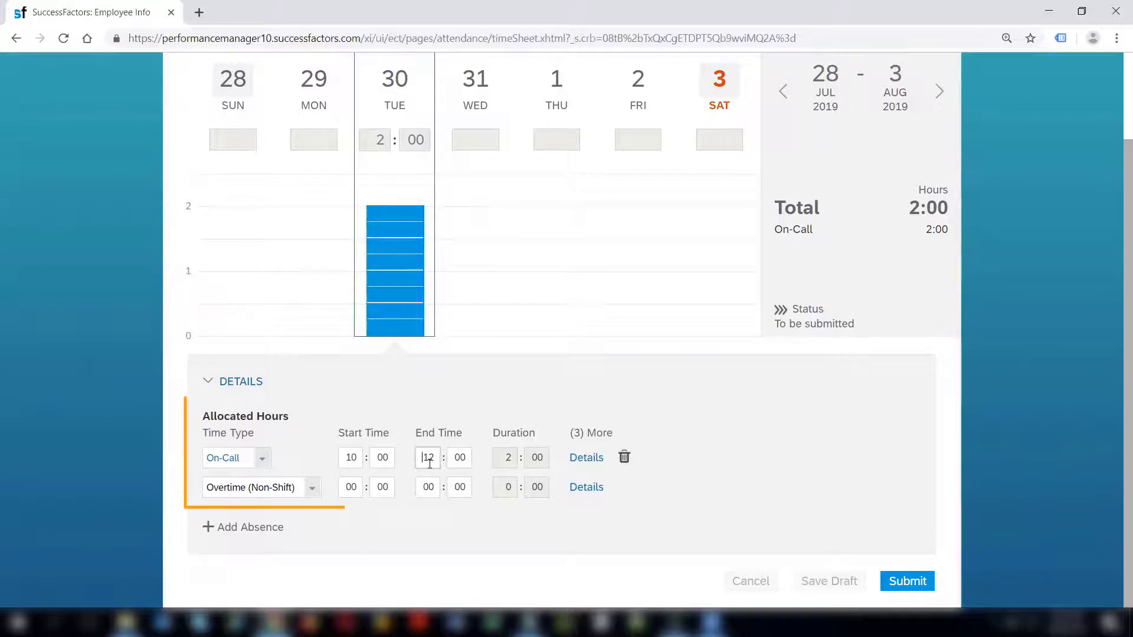
key(Delete)
key(Delete)
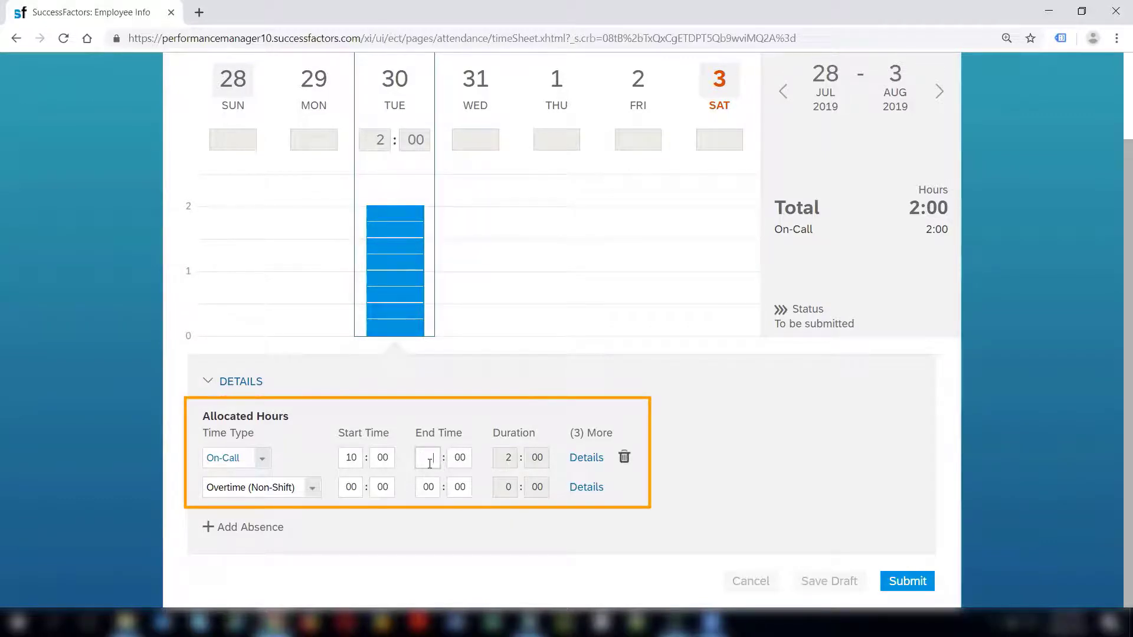
click(506, 465)
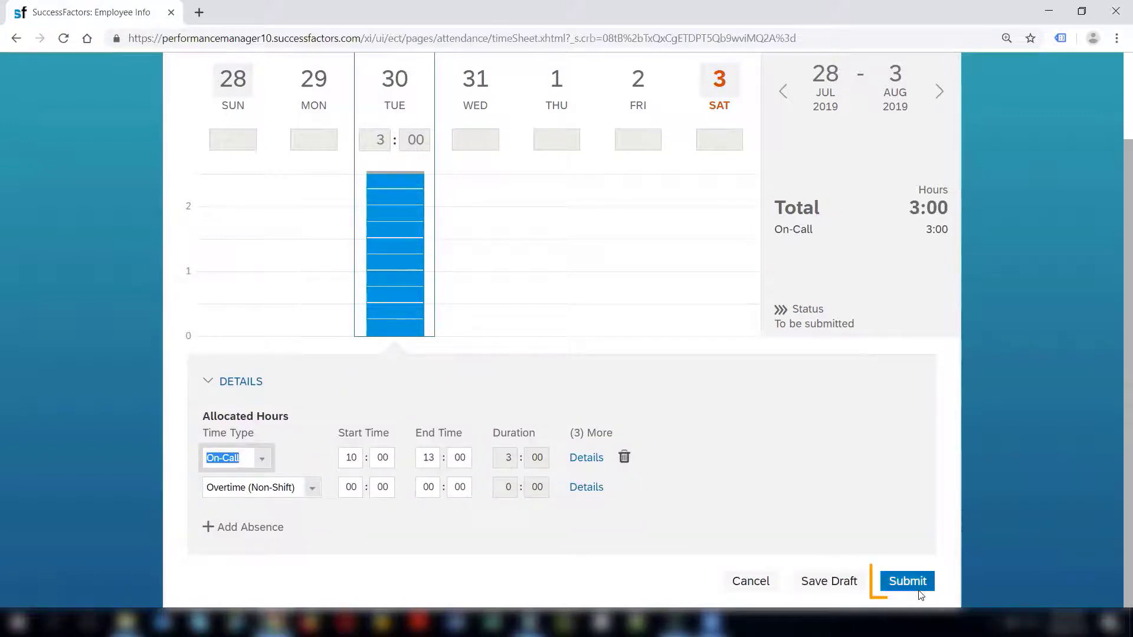
Resubmit the week's timesheet with the comment 'I was on call'.
click(907, 582)
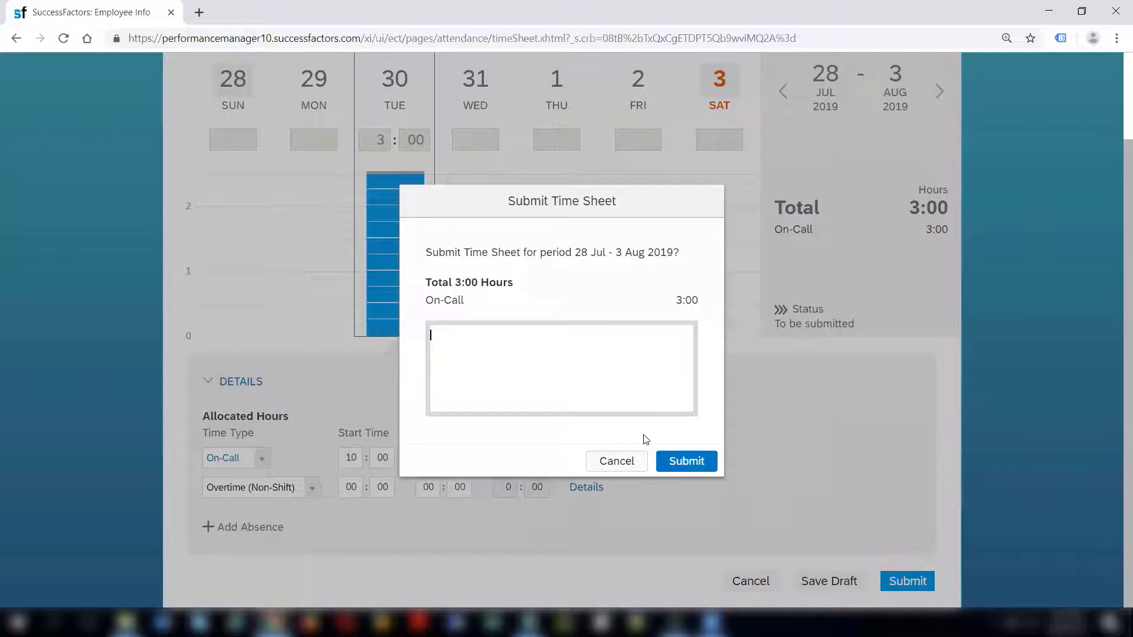
text(I was on call.)
click(701, 467)
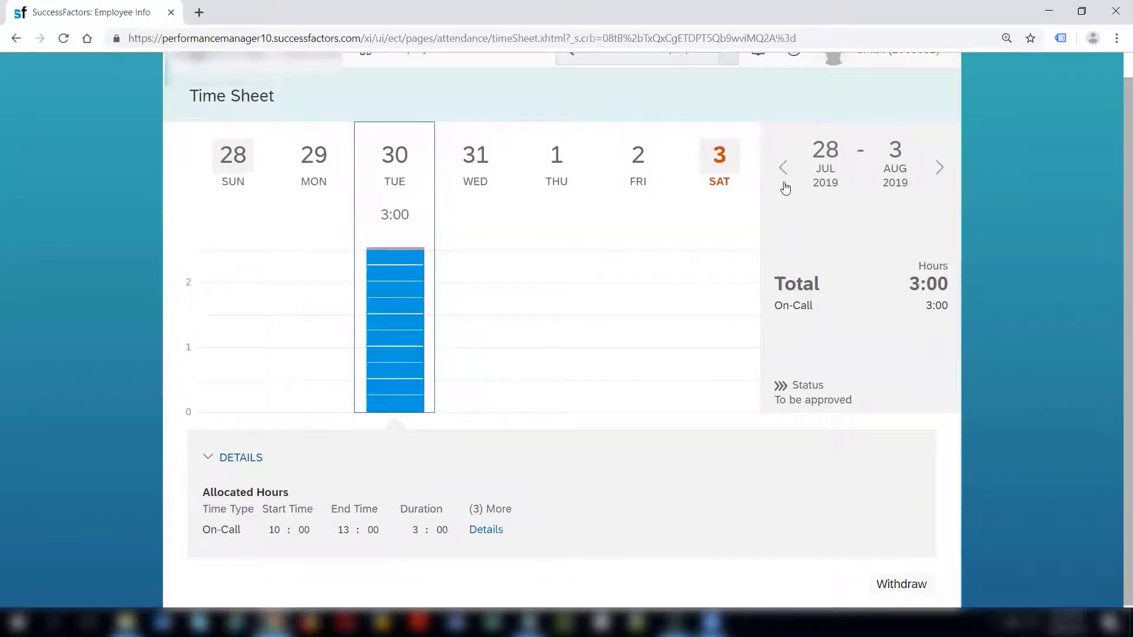
click(940, 169)
click(310, 158)
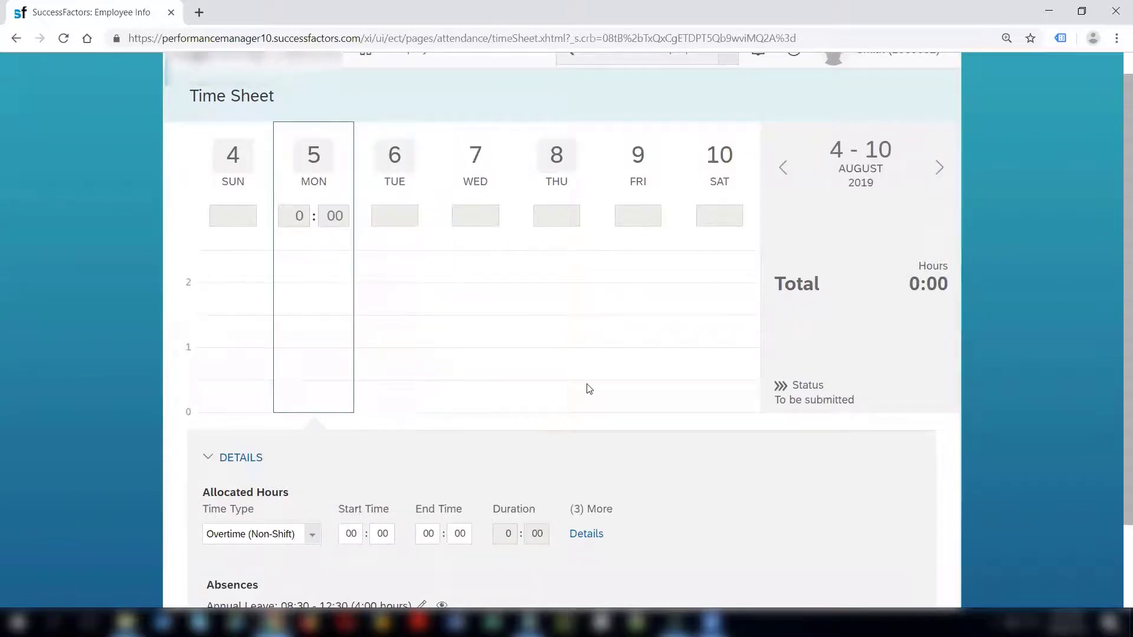
scroll(1116, 425, down, 2)
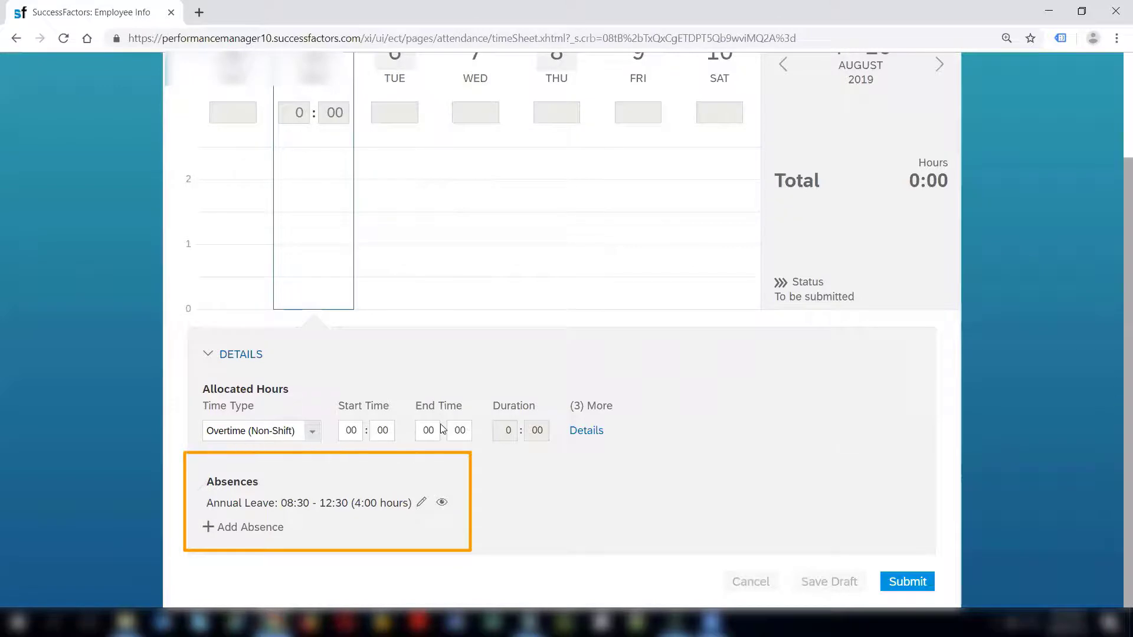
drag(232, 484, 256, 493)
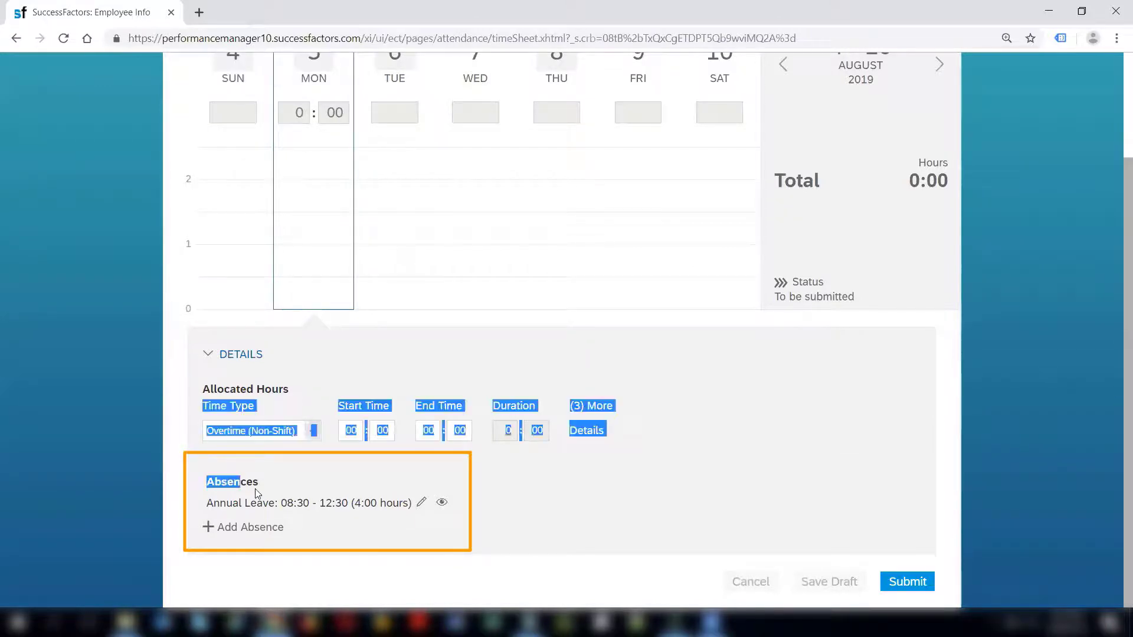
click(295, 506)
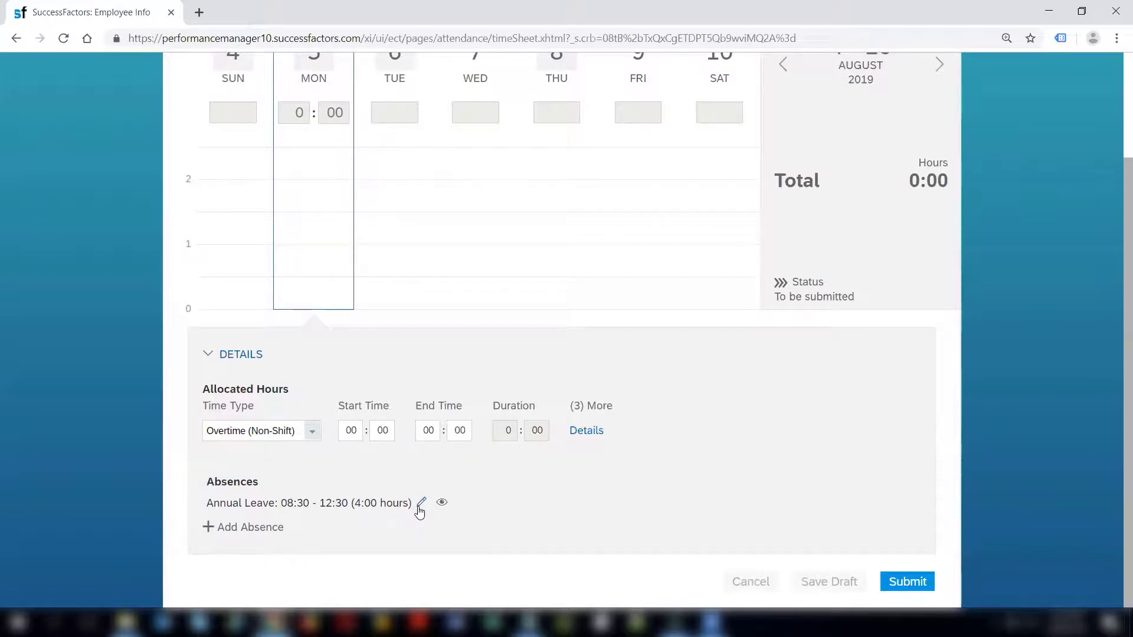
click(420, 509)
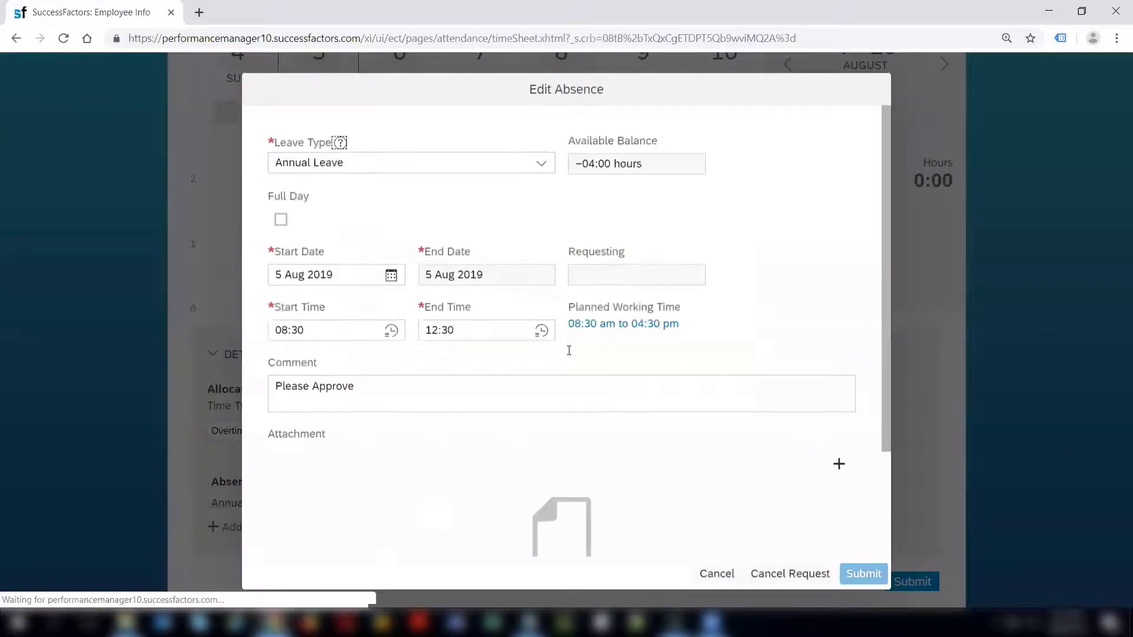
scroll(889, 372, down, 3)
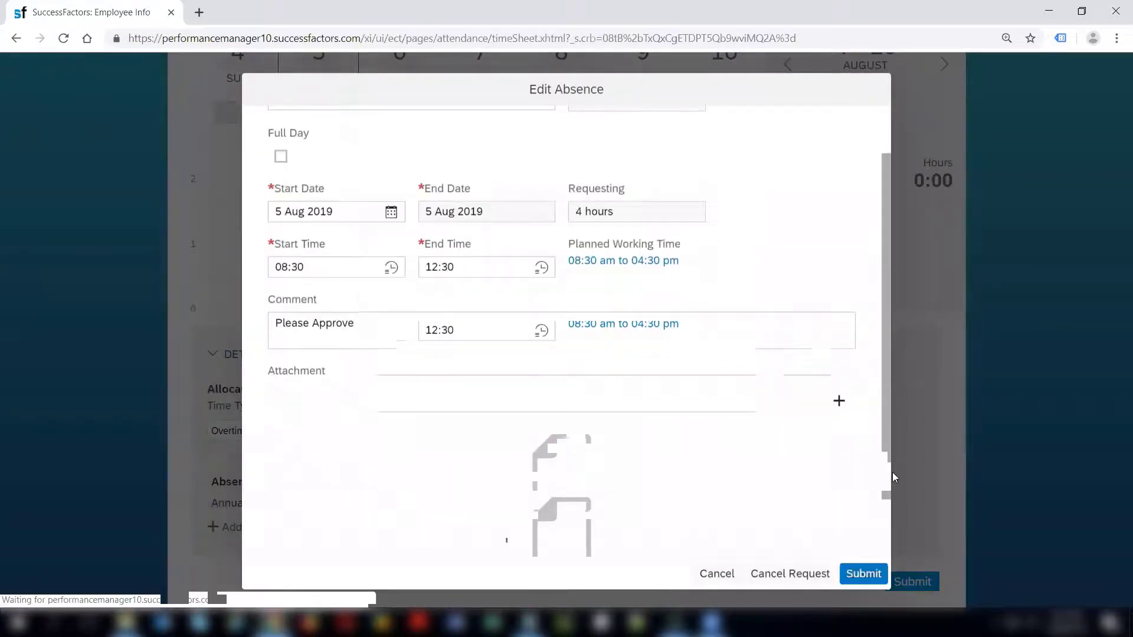
scroll(892, 354, up, 3)
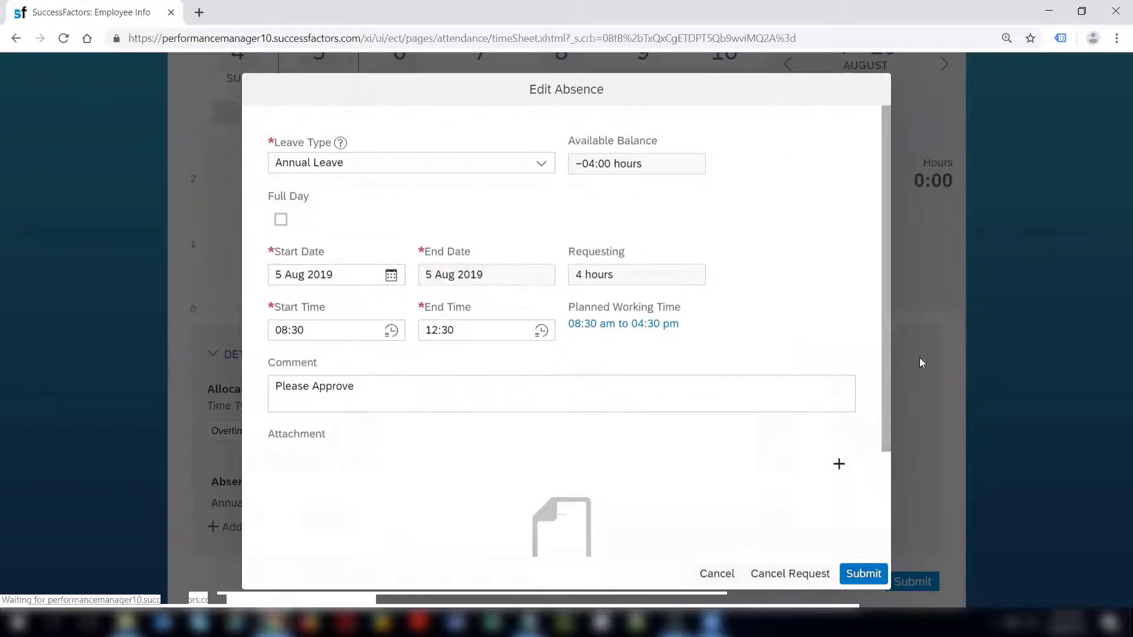
scroll(884, 370, down, 3)
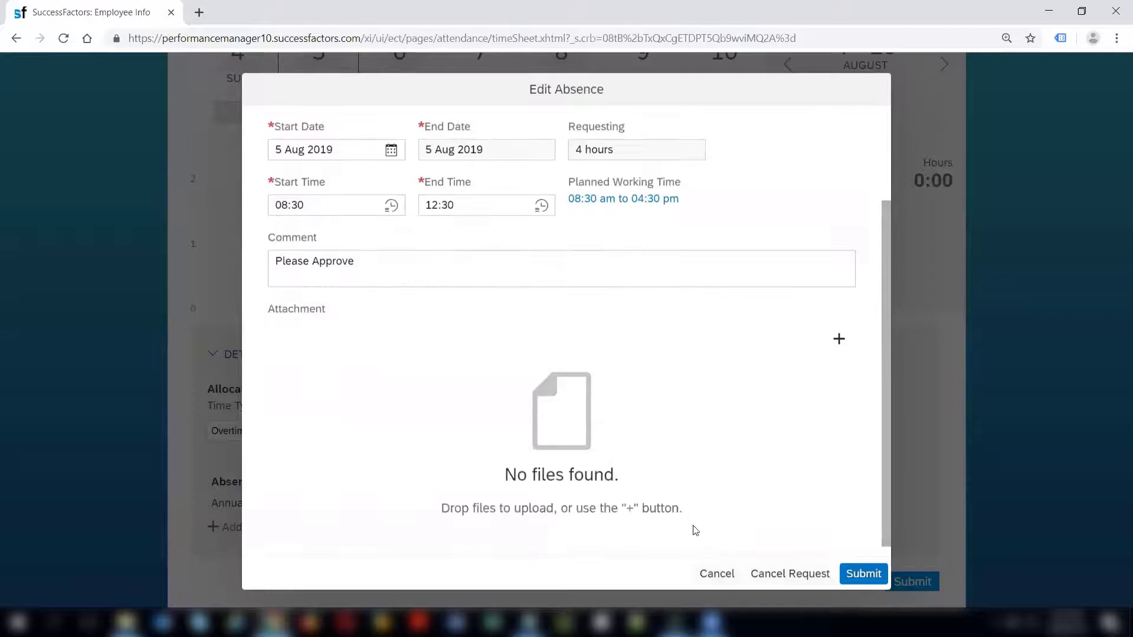
click(716, 574)
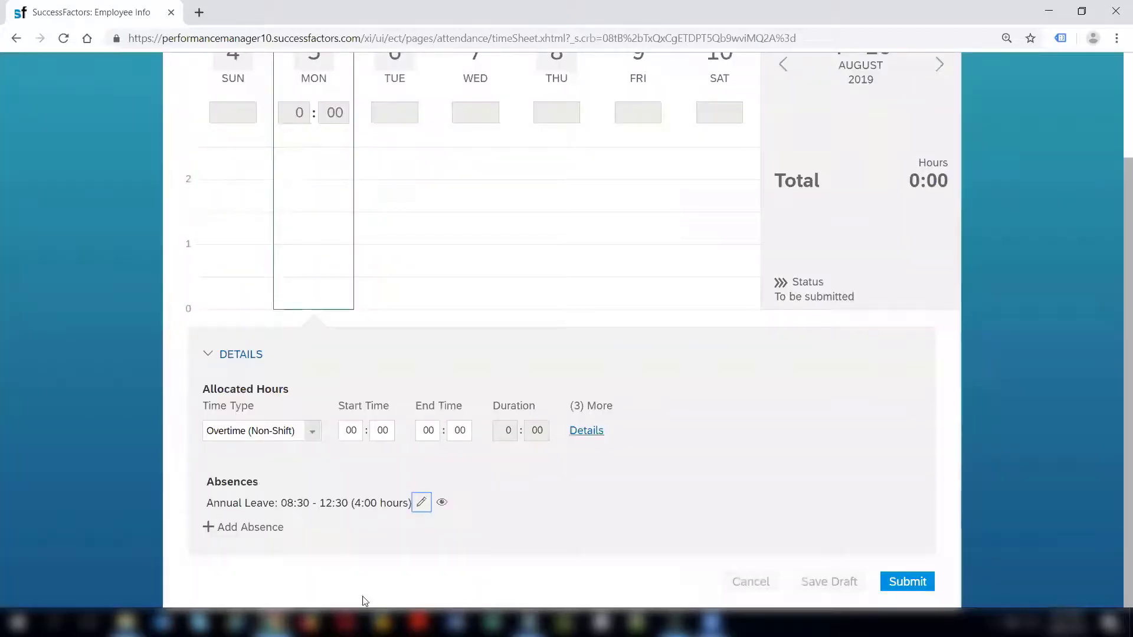
Open a new absence form for Monday 5 August and cancel it unsaved.
click(237, 528)
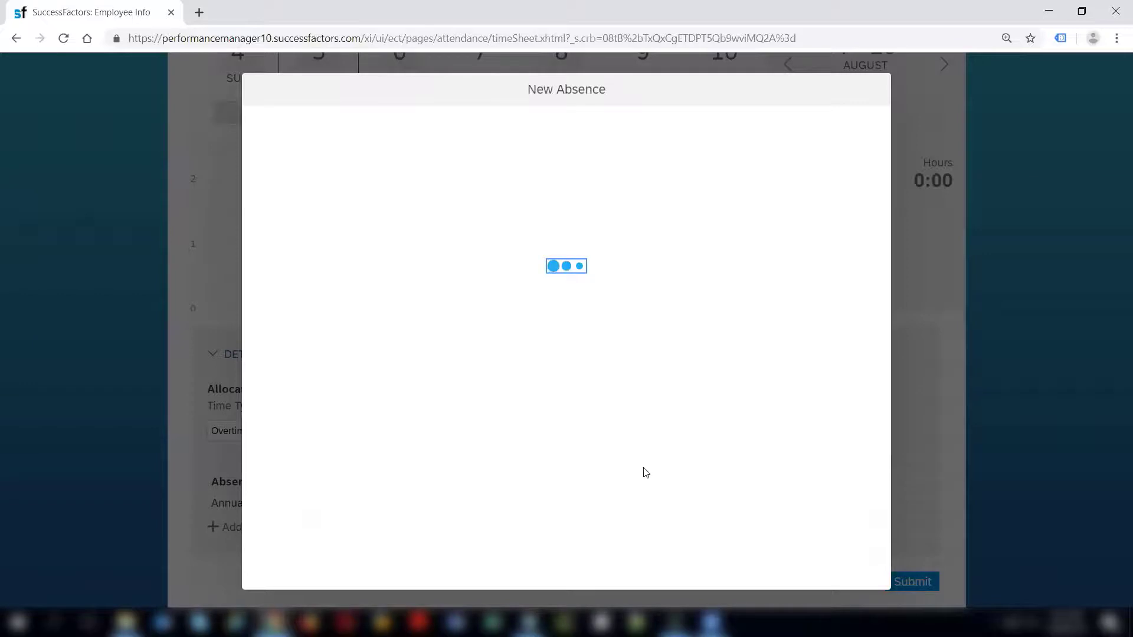
click(812, 574)
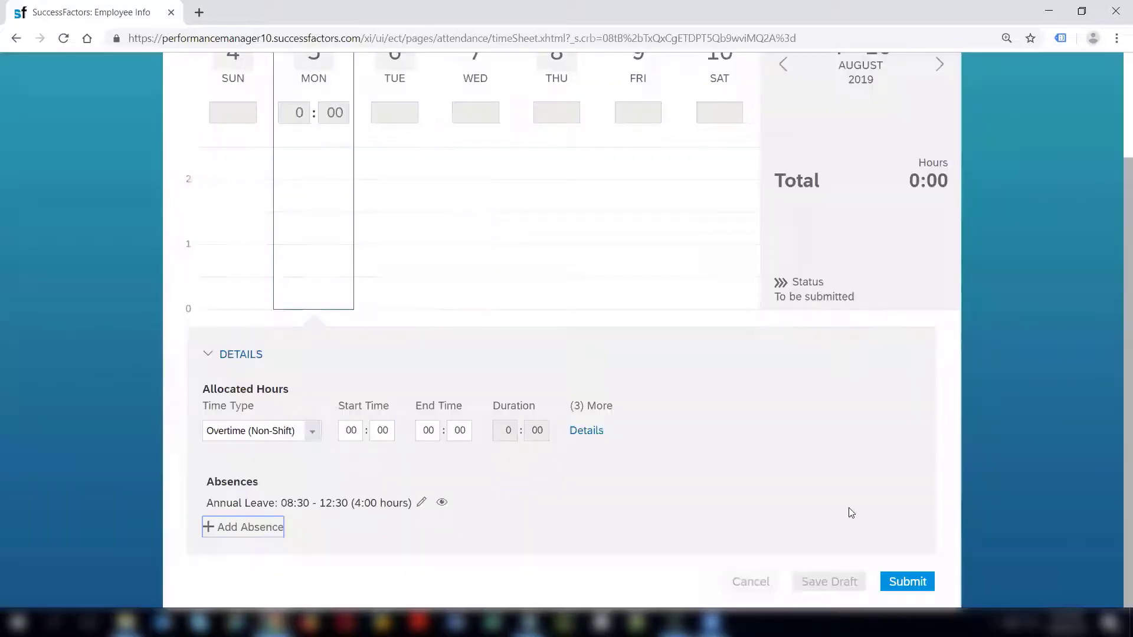
scroll(1115, 375, up, 2)
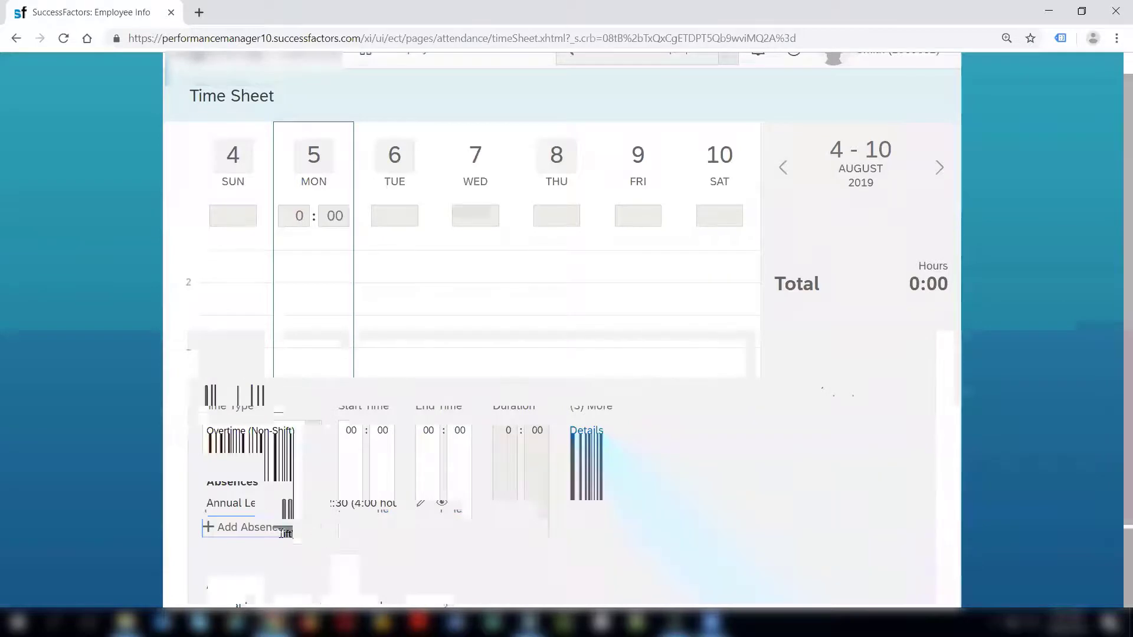
Add an On-Call entry from 12 to 13 on Monday 5 August.
click(316, 534)
click(268, 482)
click(350, 535)
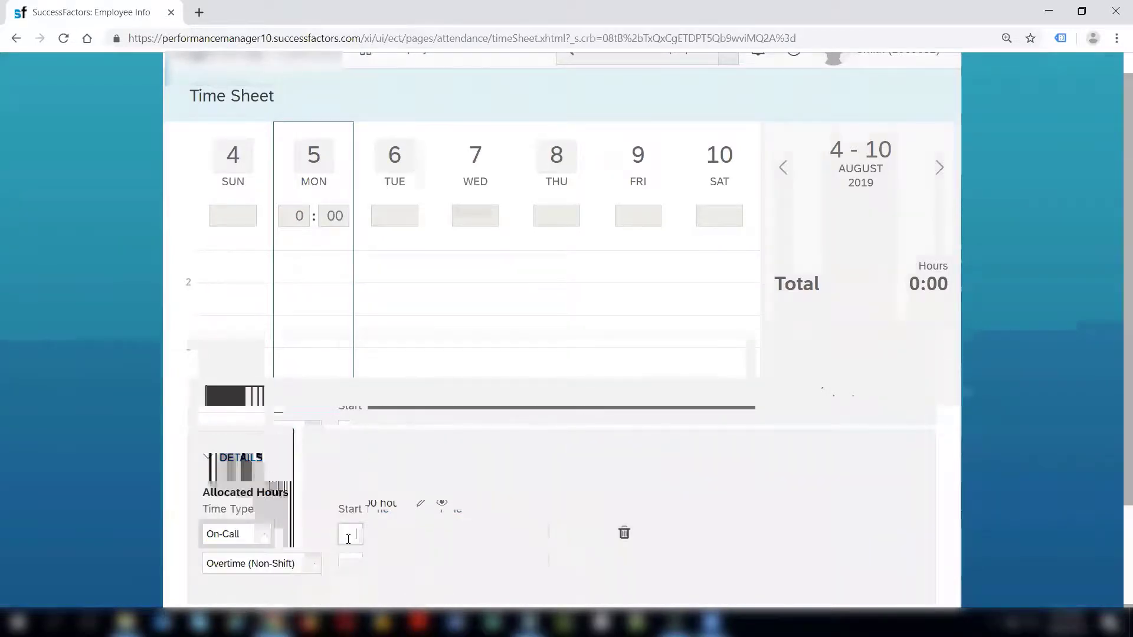
text(12)
click(433, 534)
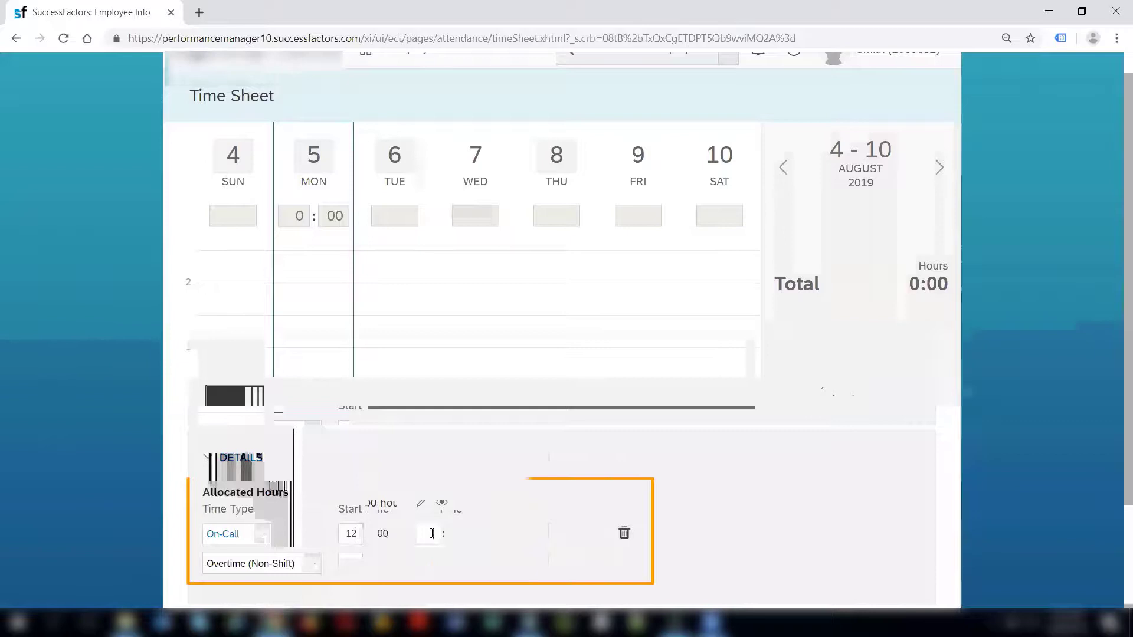
text(13)
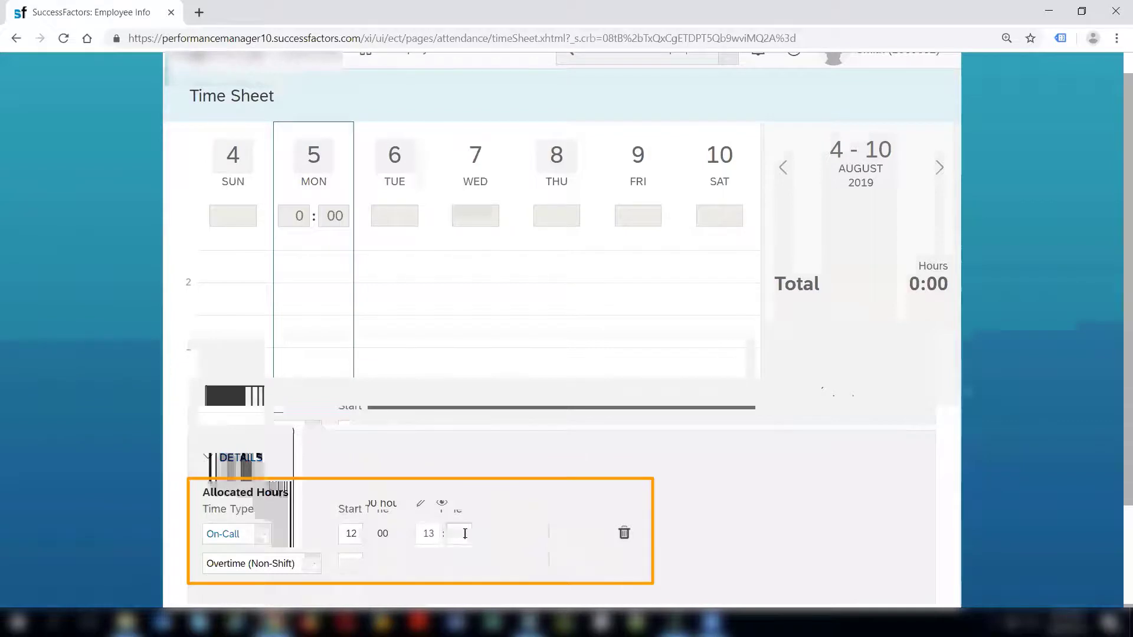
click(514, 540)
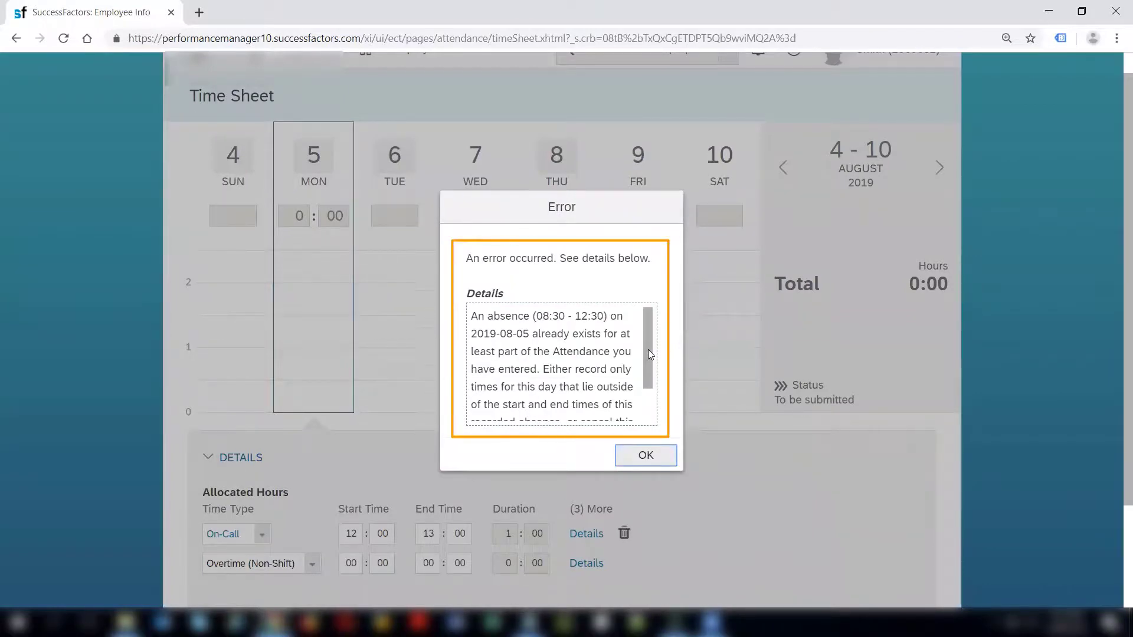
Review the absence overlap error and dismiss it with OK.
scroll(648, 349, down, 2)
scroll(650, 349, up, 2)
drag(649, 361, 649, 388)
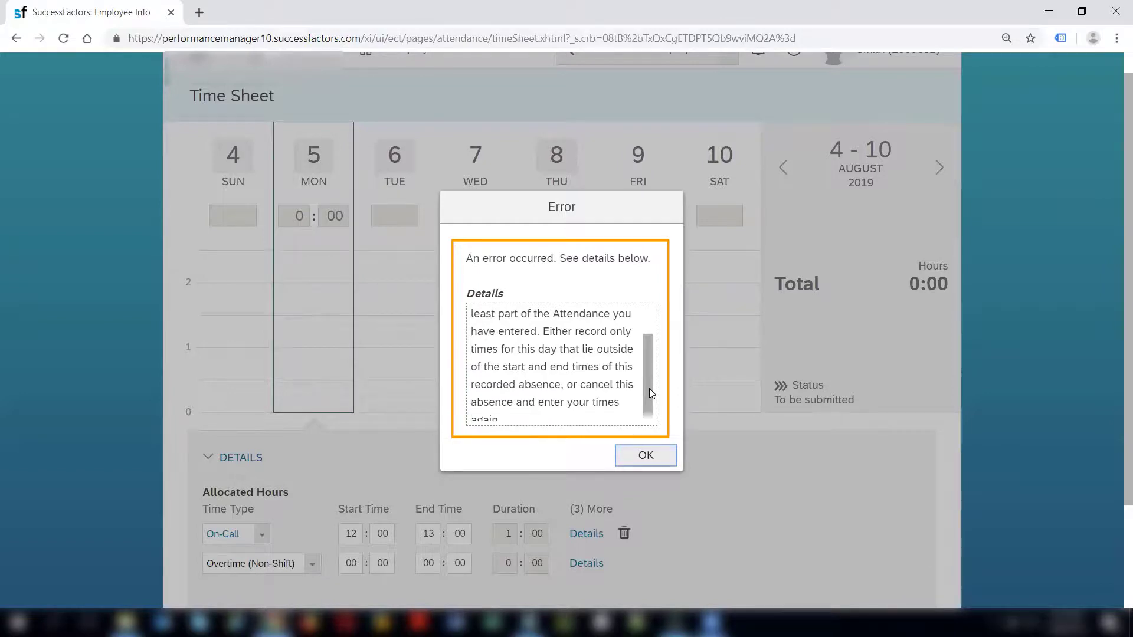
drag(649, 389, 650, 402)
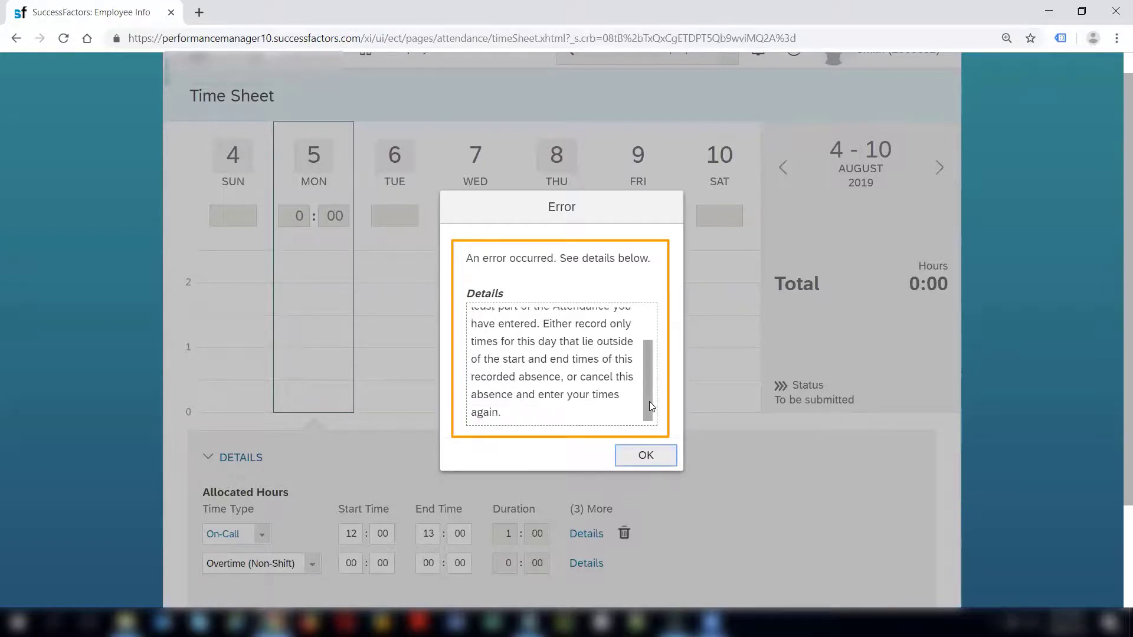
click(641, 456)
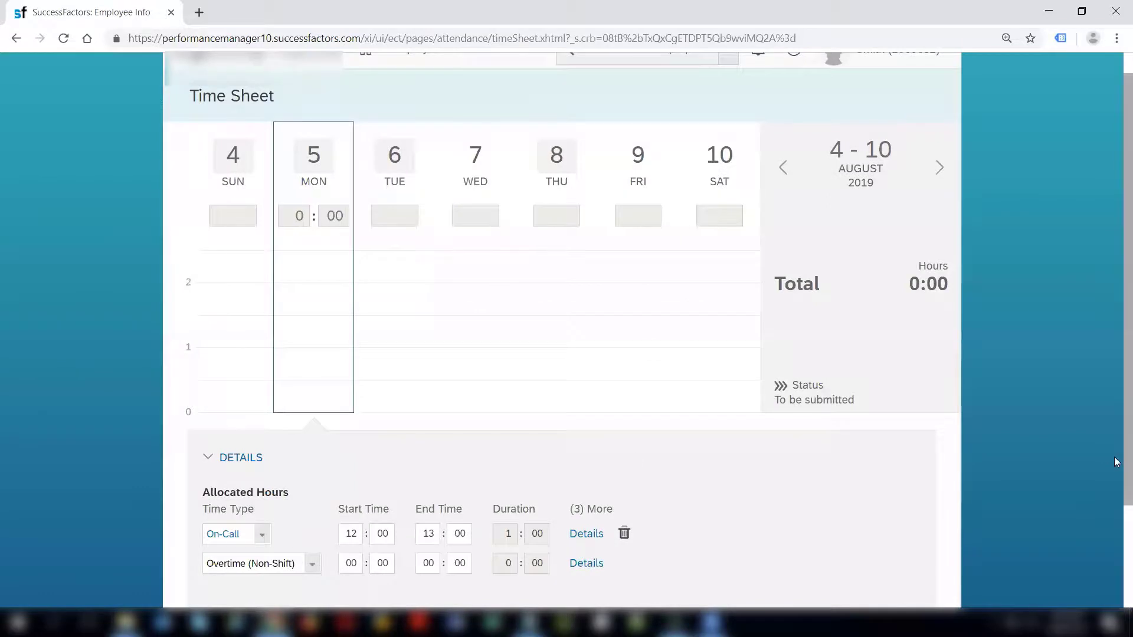
Cancel the unsaved On-Call entry, leaving only the 08:30–12:30 Annual Leave.
scroll(1115, 465, down, 3)
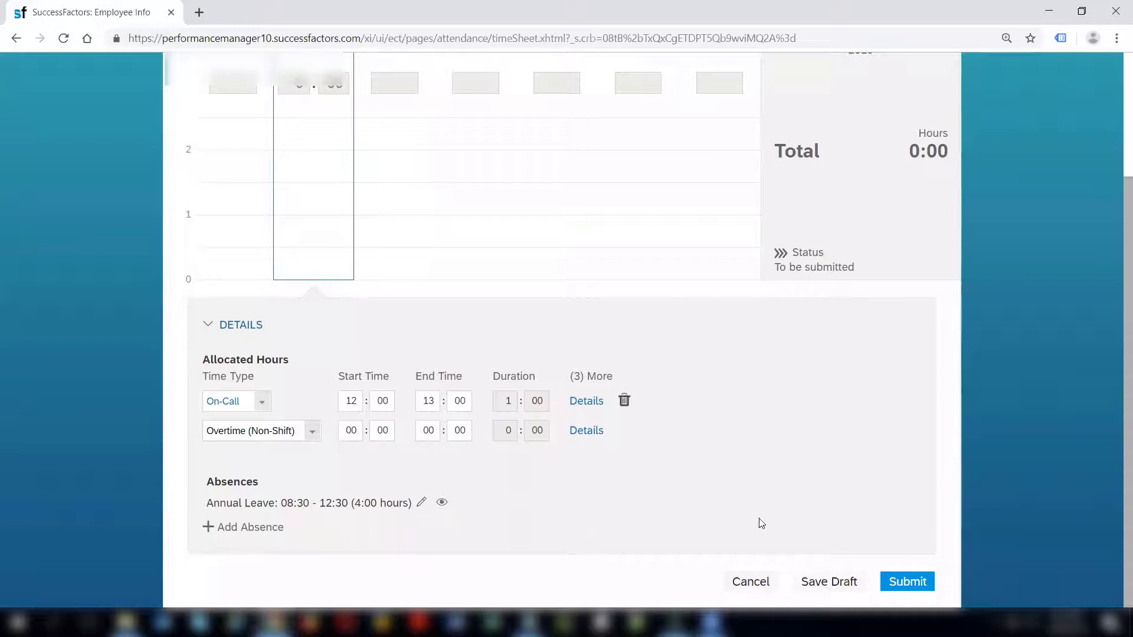
click(757, 586)
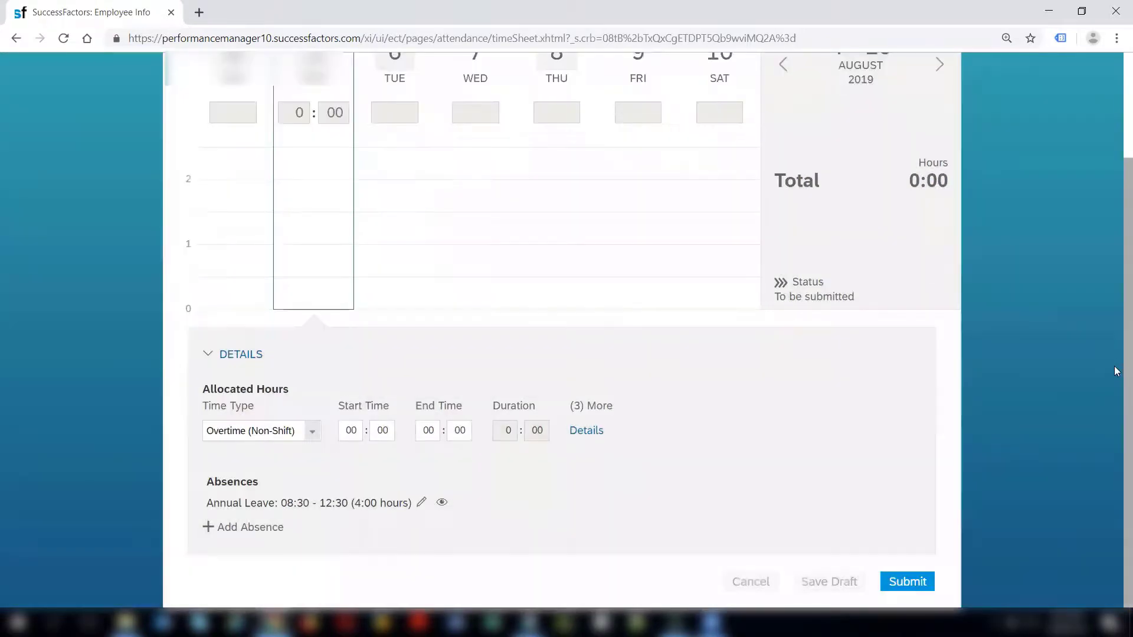
scroll(1115, 366, up, 2)
scroll(1114, 330, down, 2)
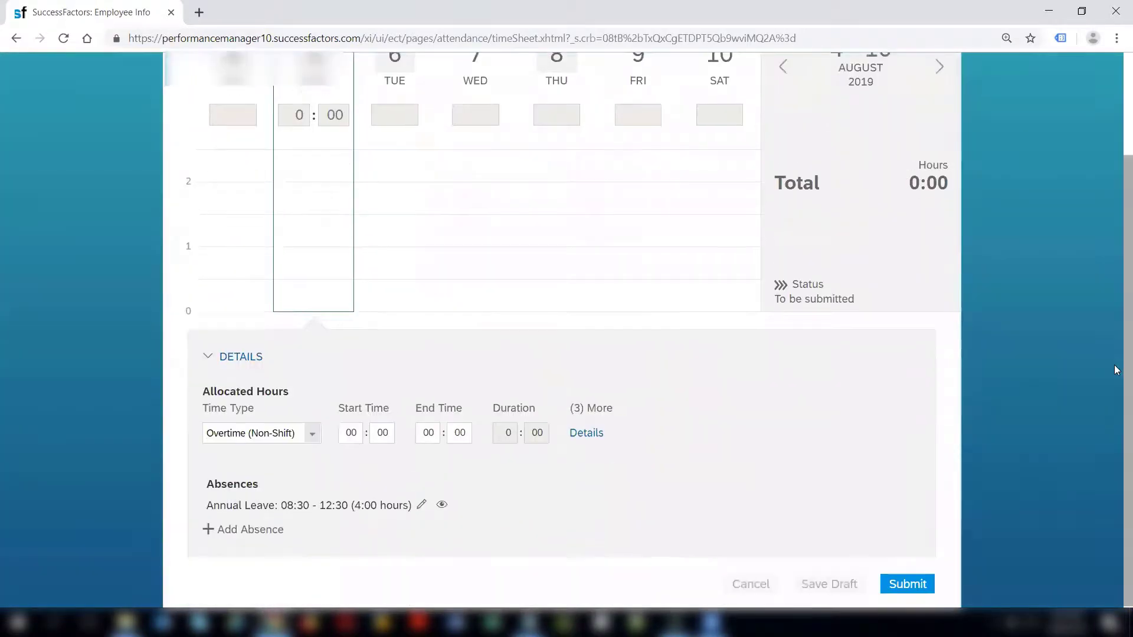
Go back two weeks to the 21–27 July timesheet.
scroll(1114, 365, up, 2)
click(783, 167)
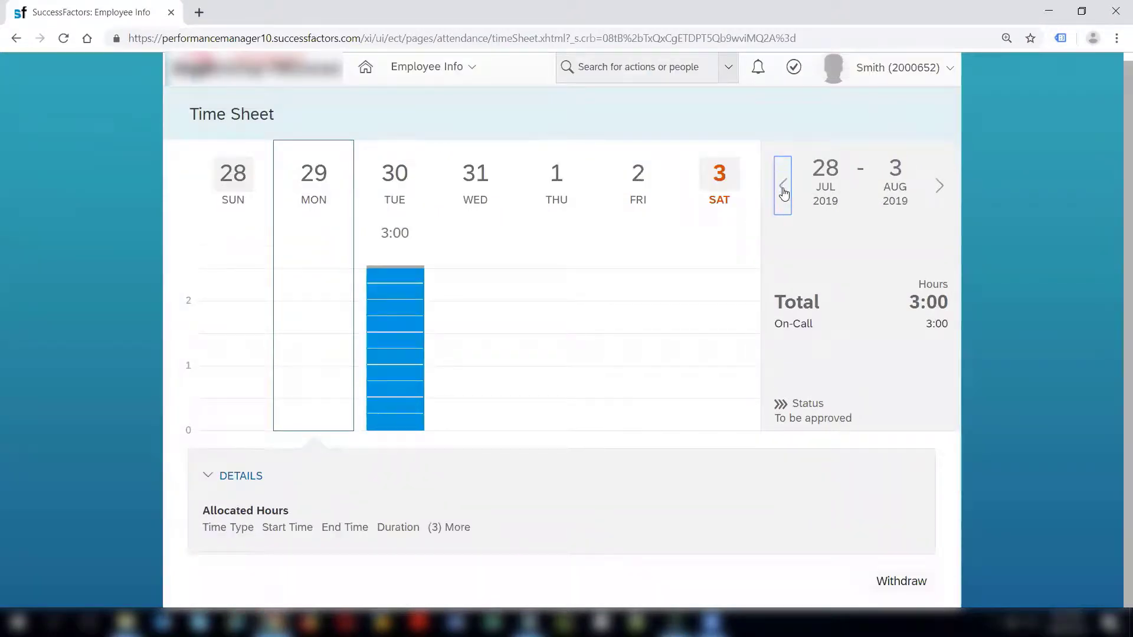
click(783, 190)
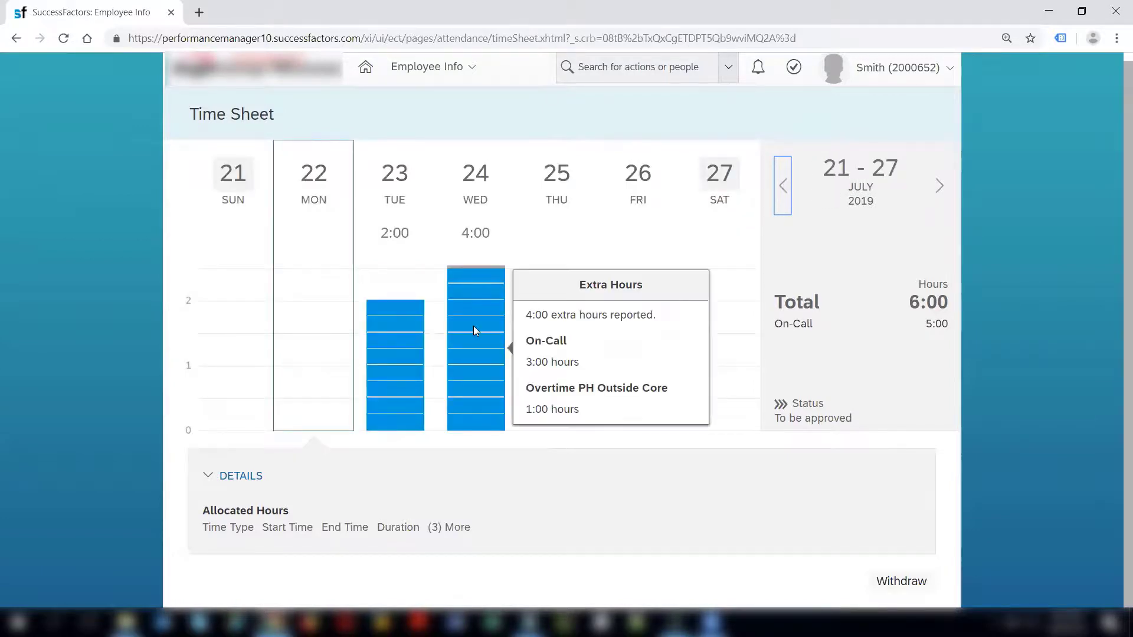
Show Wednesday 24 July's On-Call and Overtime PH Outside Core entries and their To be approved status.
click(475, 329)
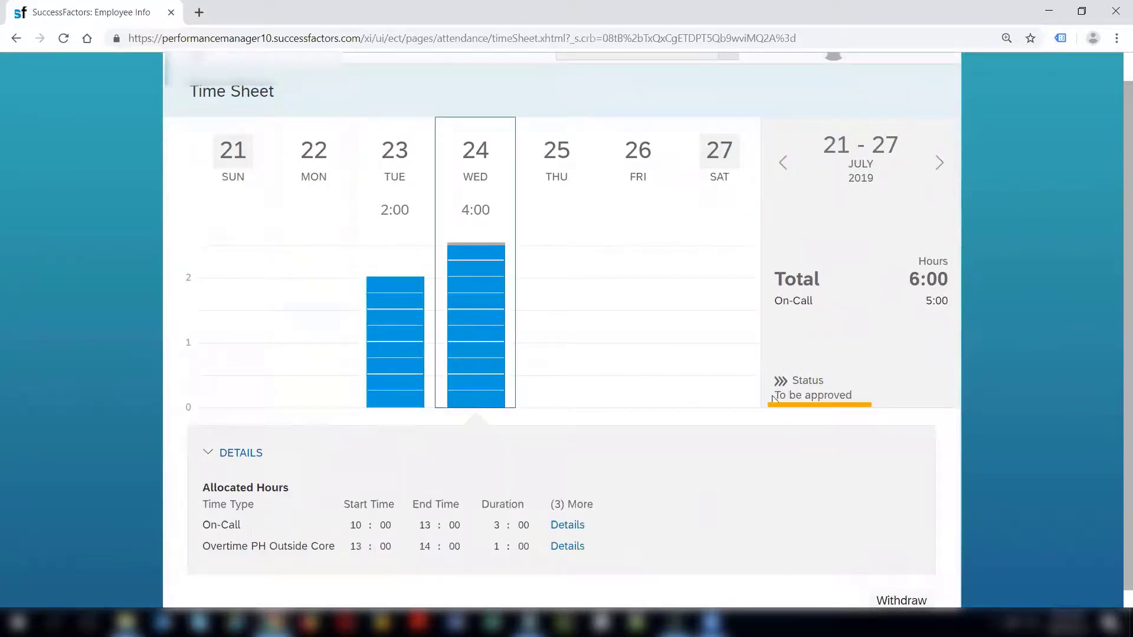
drag(773, 398, 856, 406)
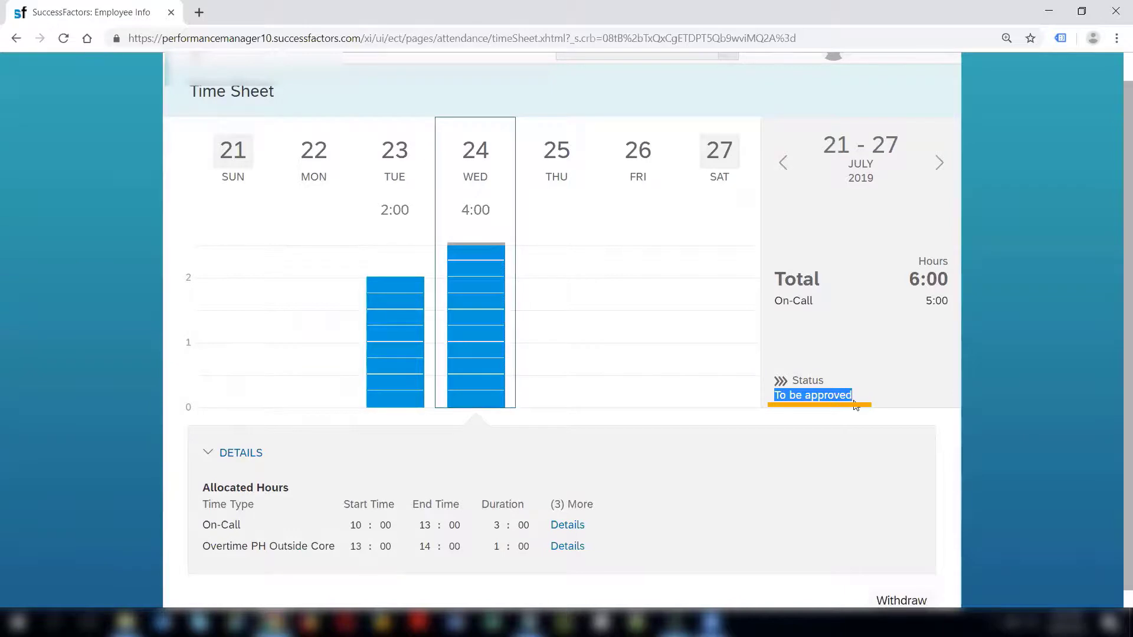
click(1117, 388)
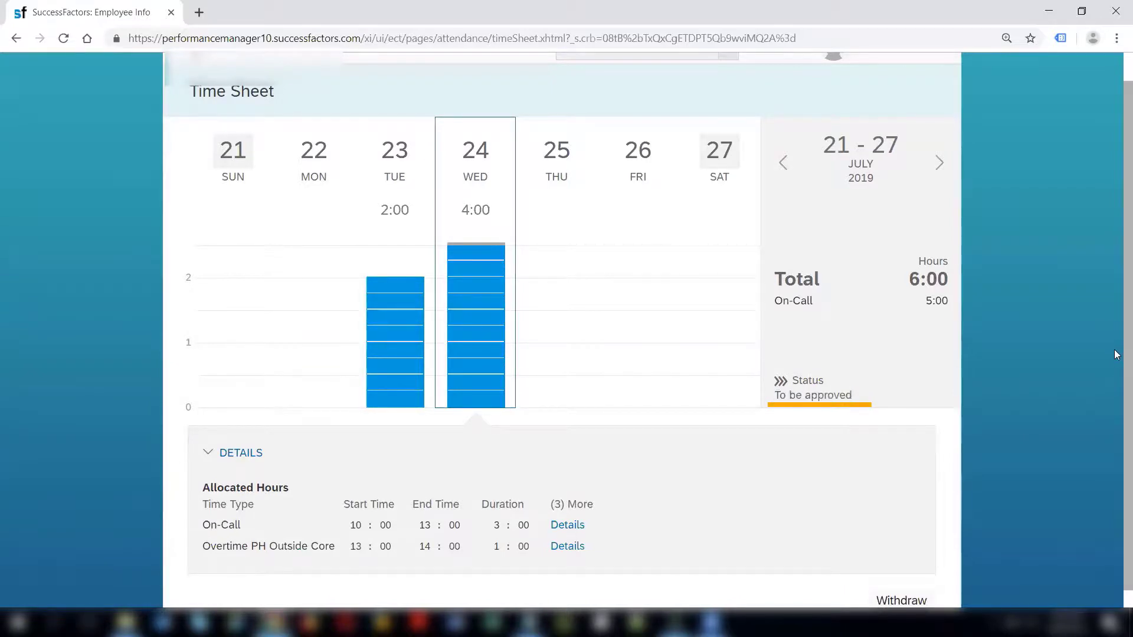
scroll(1117, 354, up, 1)
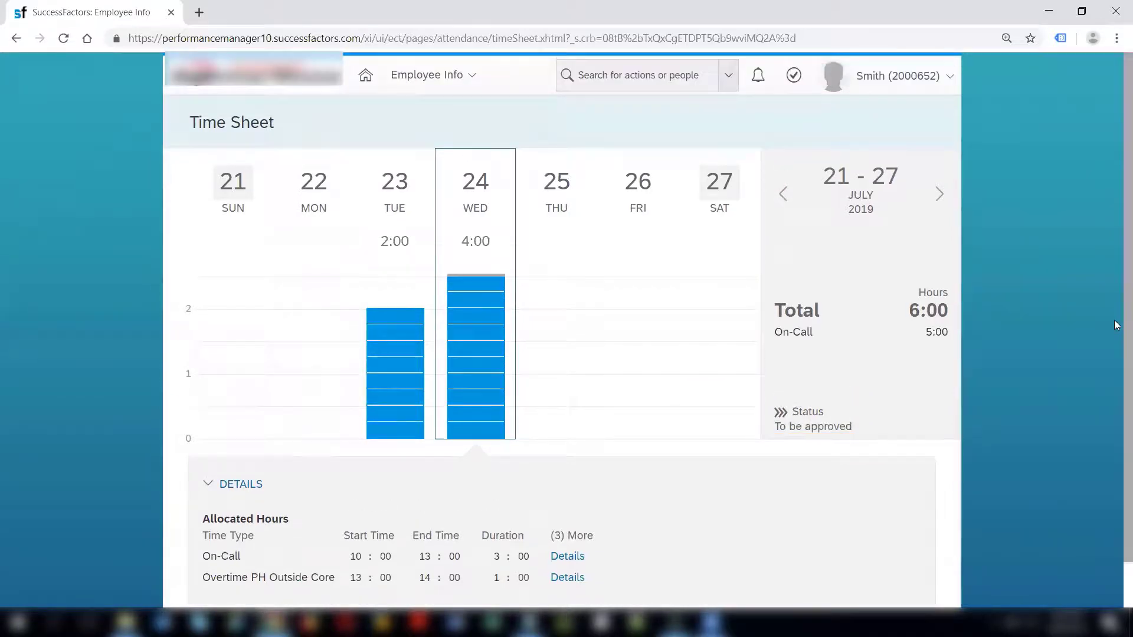
Search for the employee by employee ID and open their People Profile.
click(652, 81)
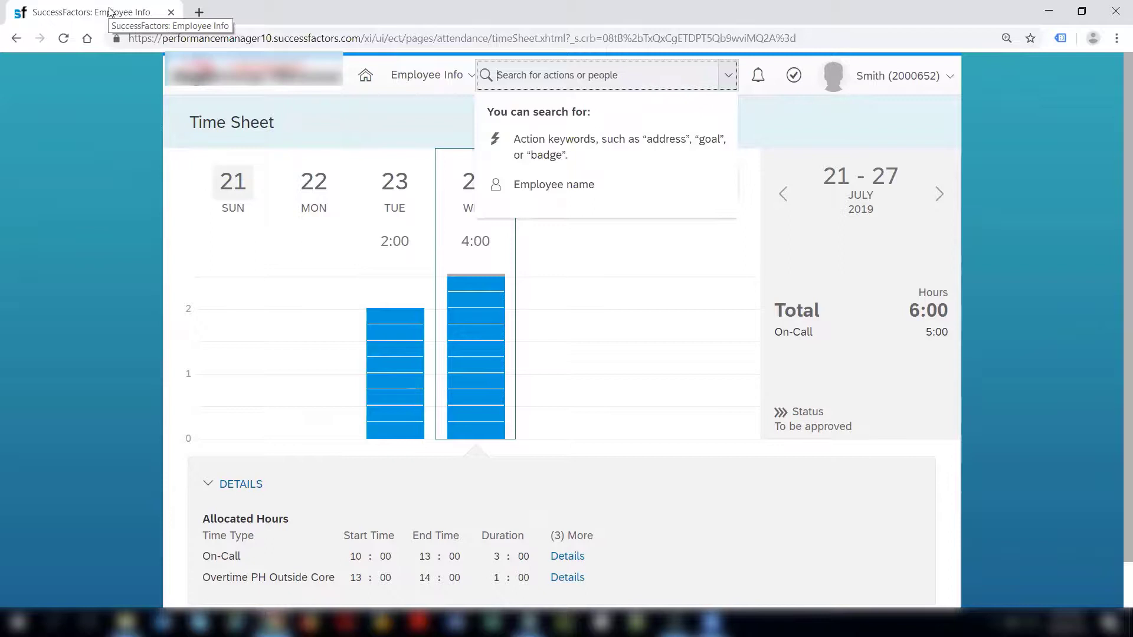
click(360, 110)
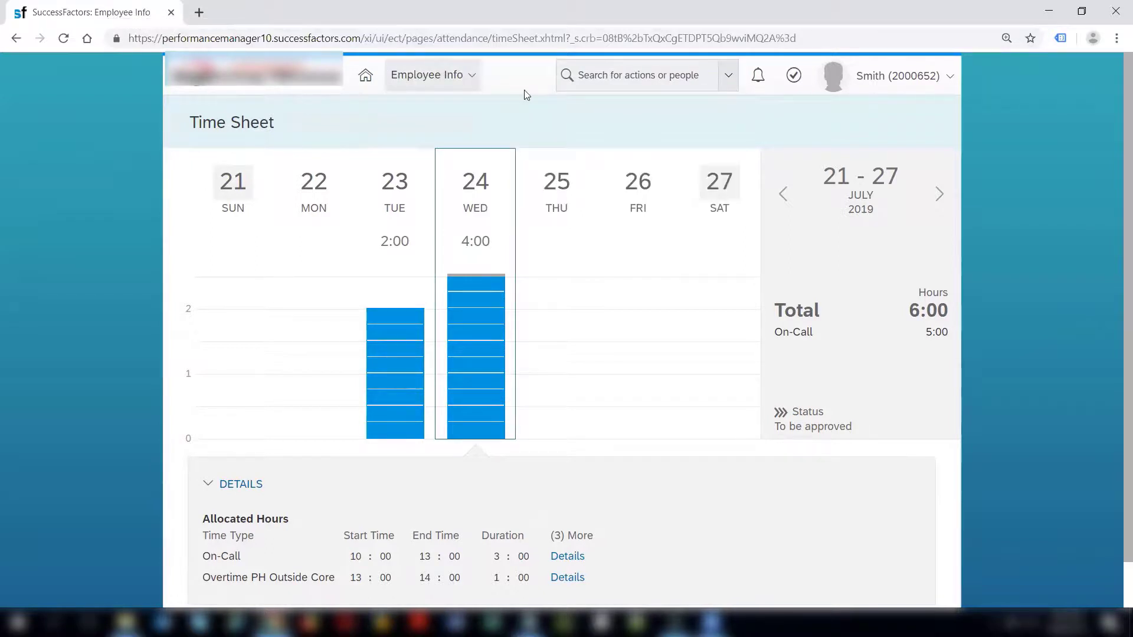
click(671, 84)
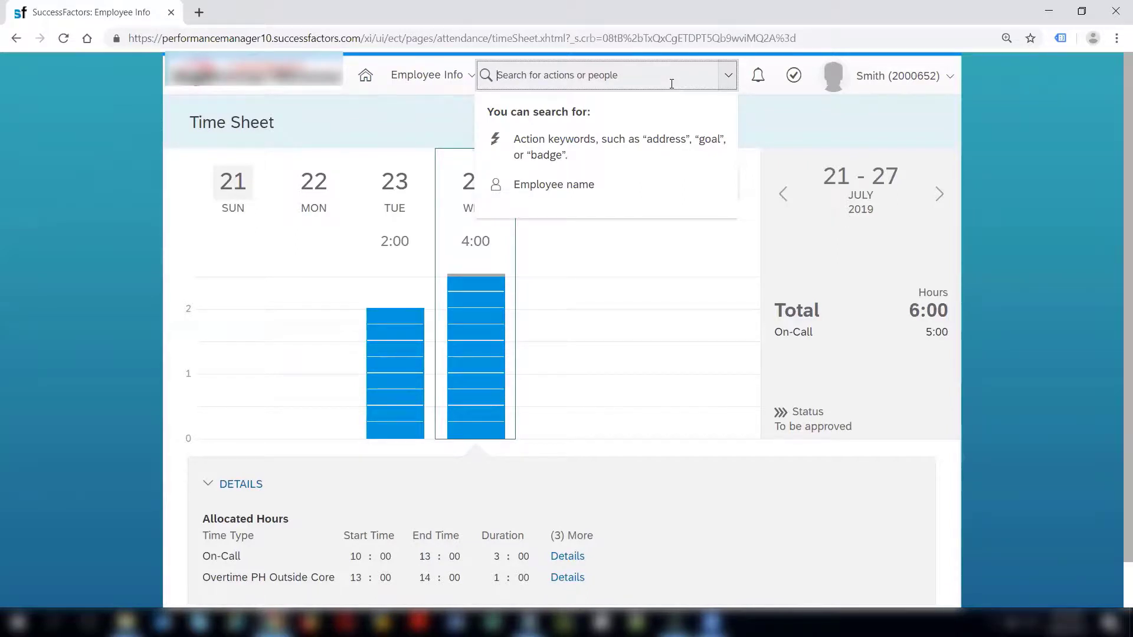
text(2000)
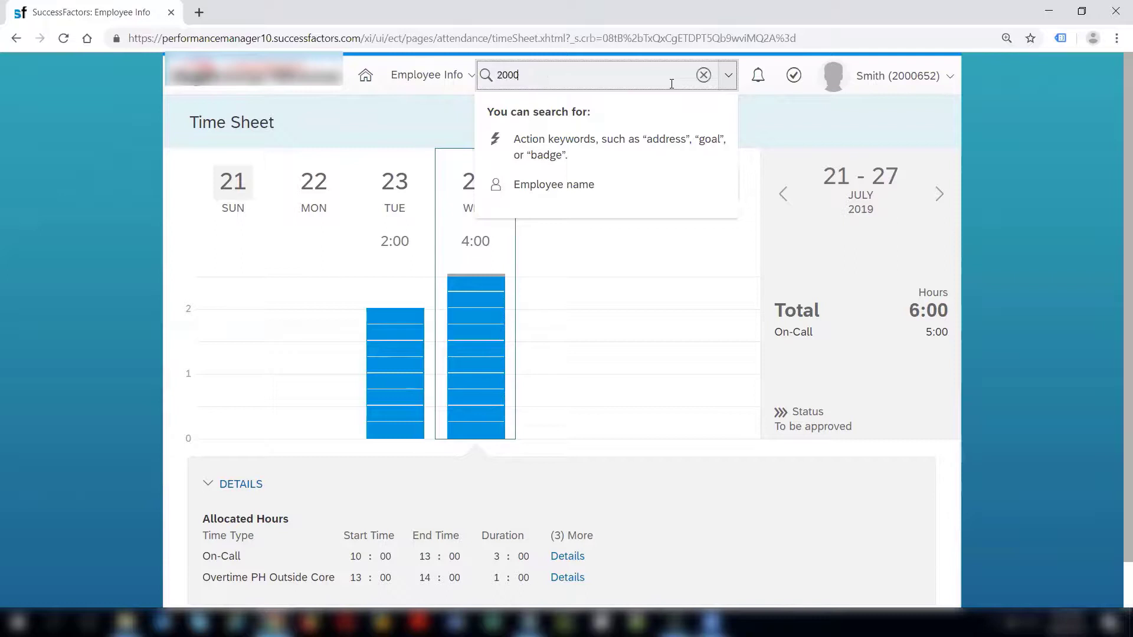
text(652)
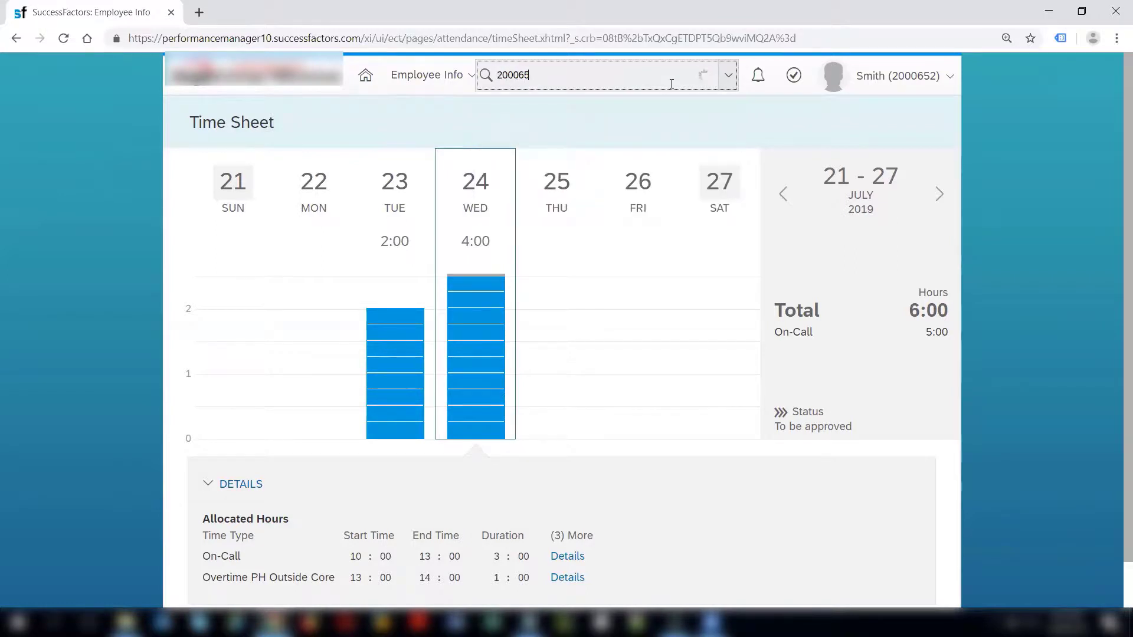
key(ctrl+a)
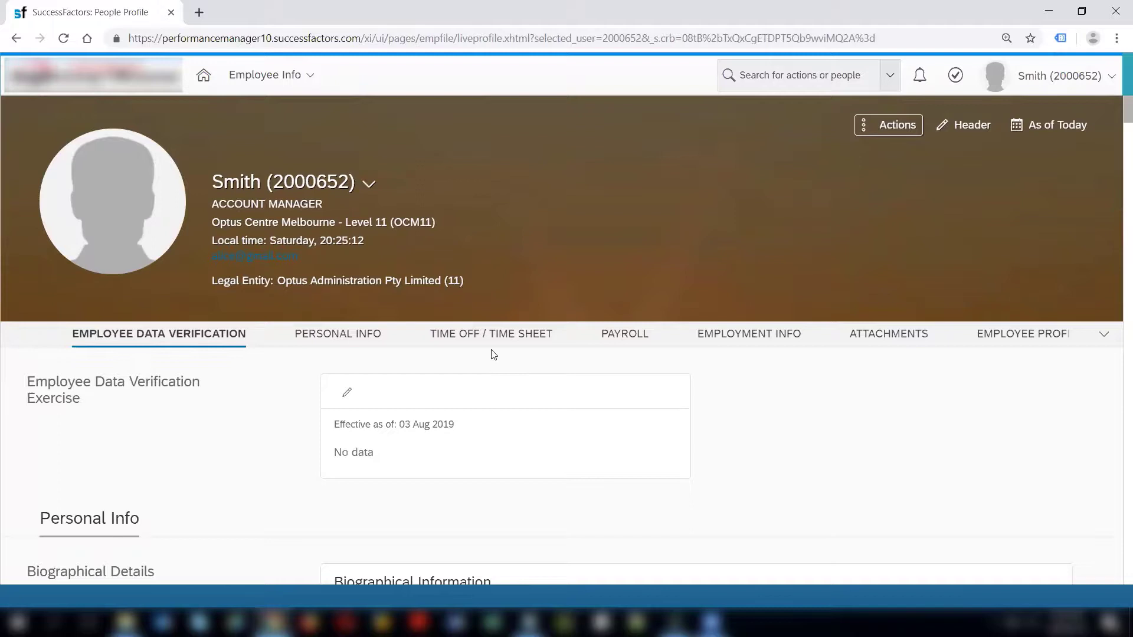
Check the Direct Manager in the employee's Employment Info, then log out.
click(494, 334)
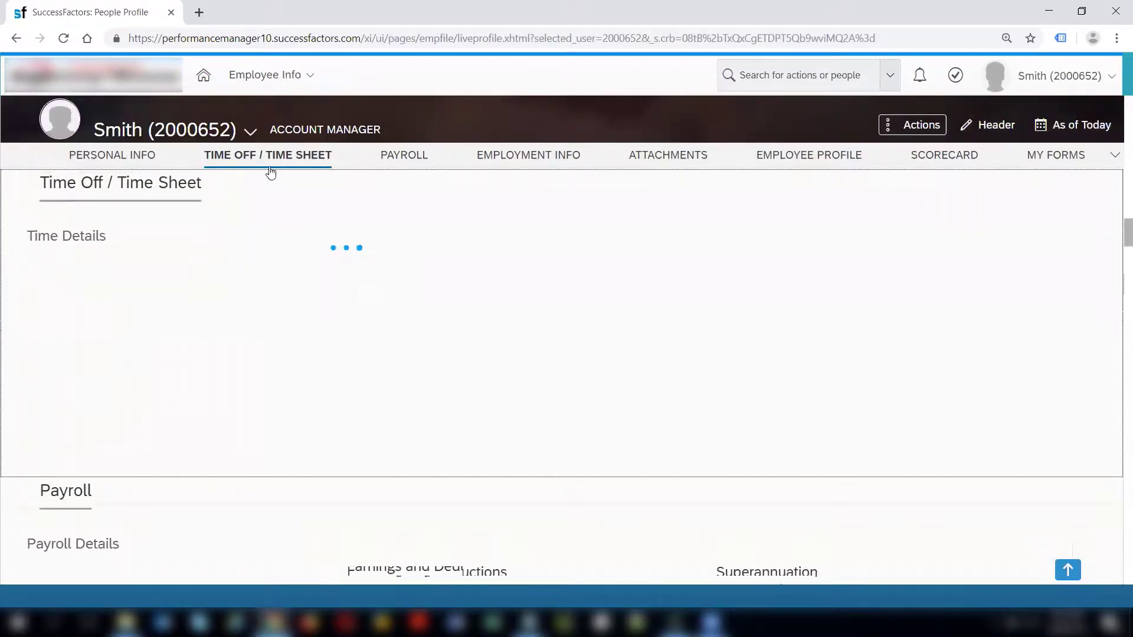
click(550, 156)
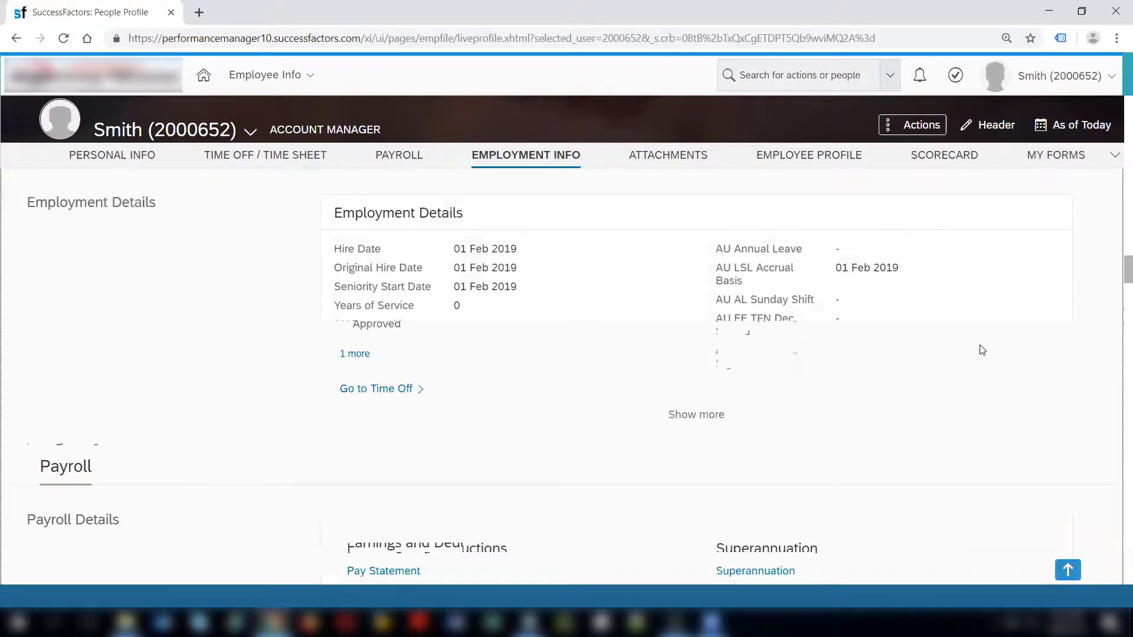
scroll(437, 372, down, 3)
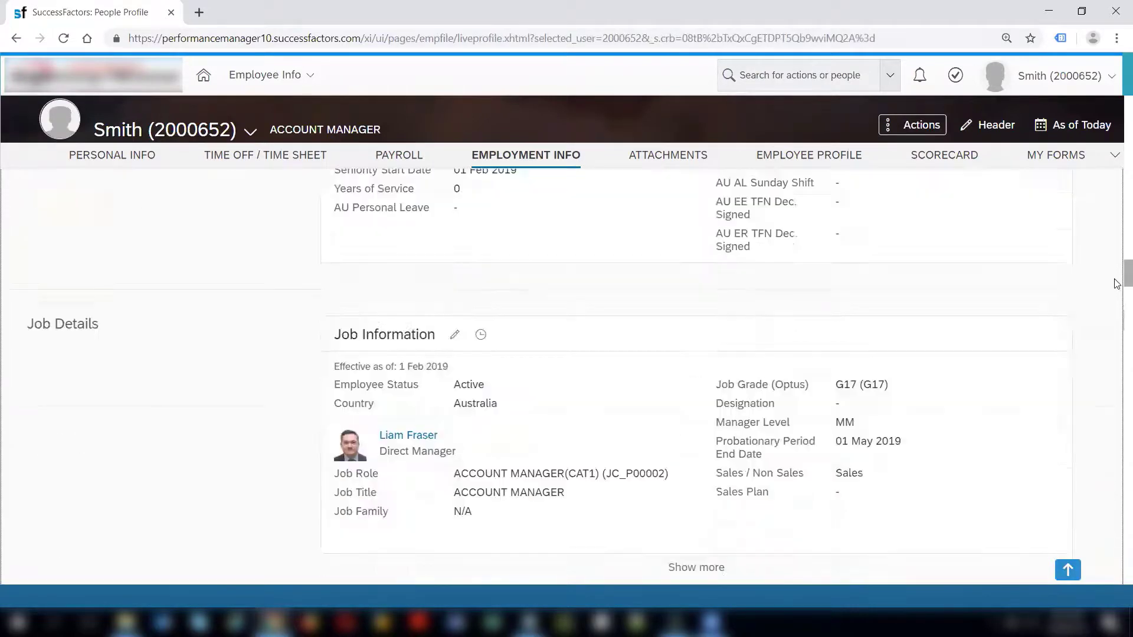
drag(452, 383, 379, 382)
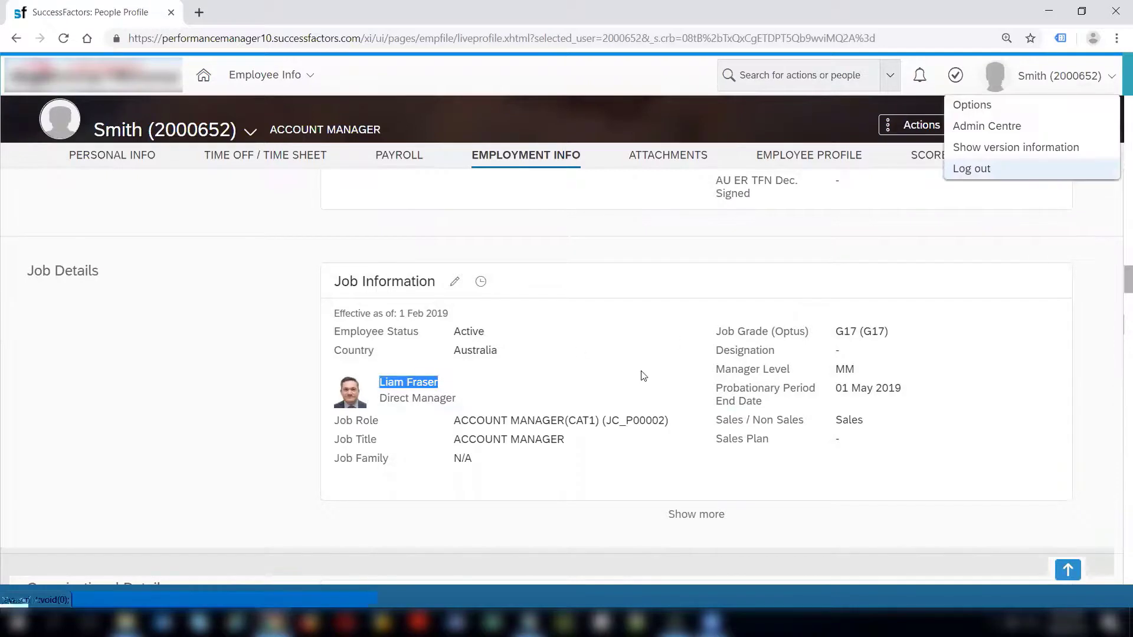
click(1037, 177)
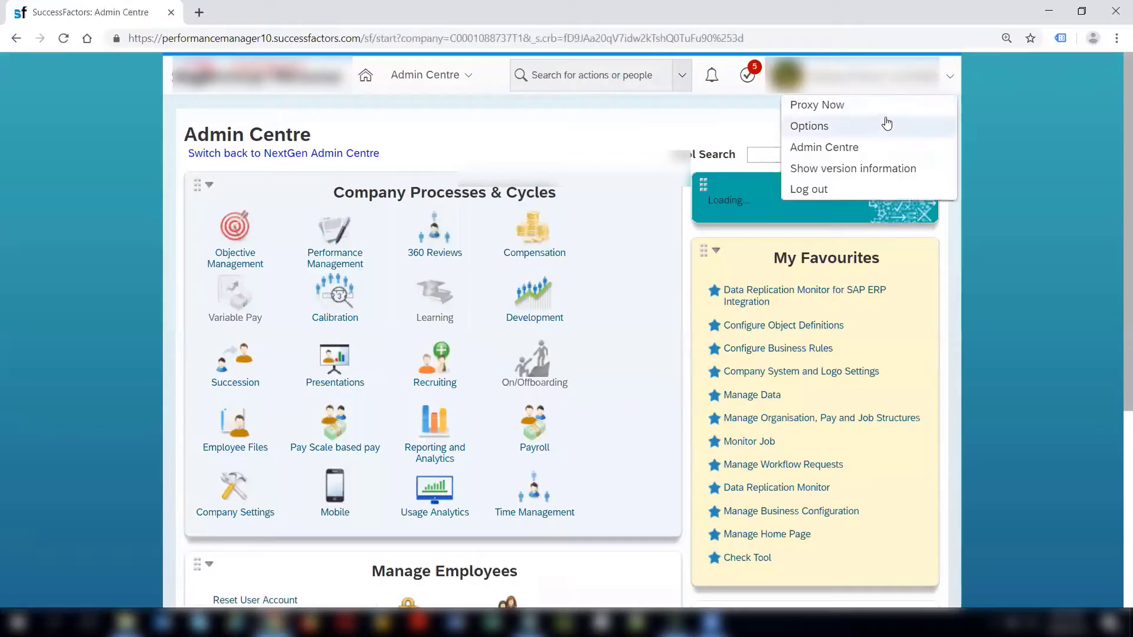
Proxy as the employee's direct manager by entering the manager's name and confirming.
click(885, 108)
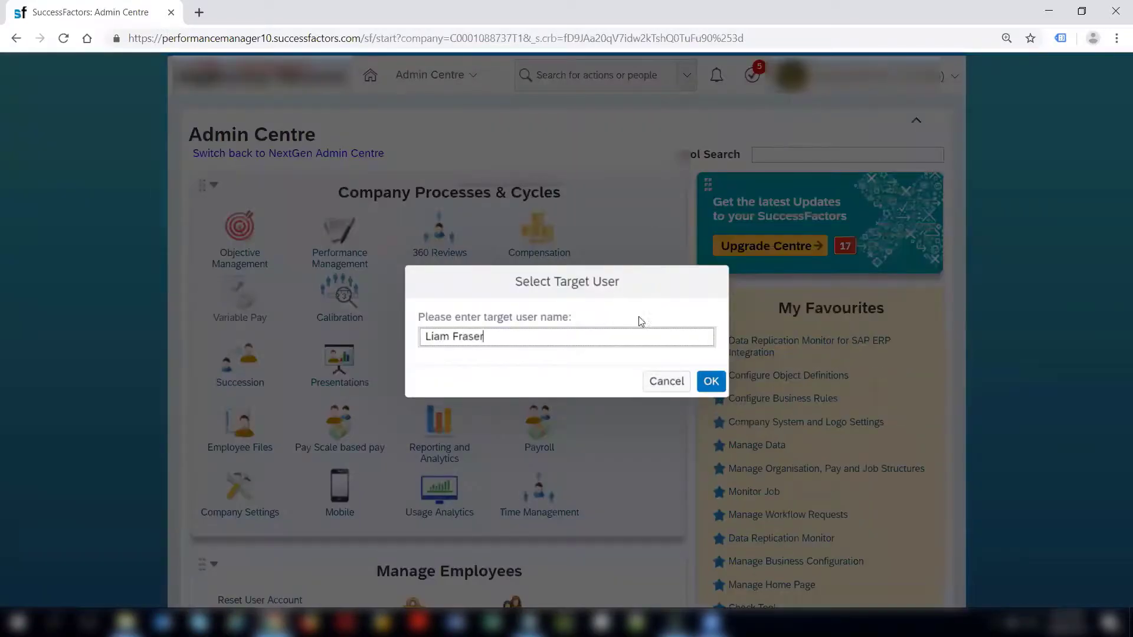
click(614, 372)
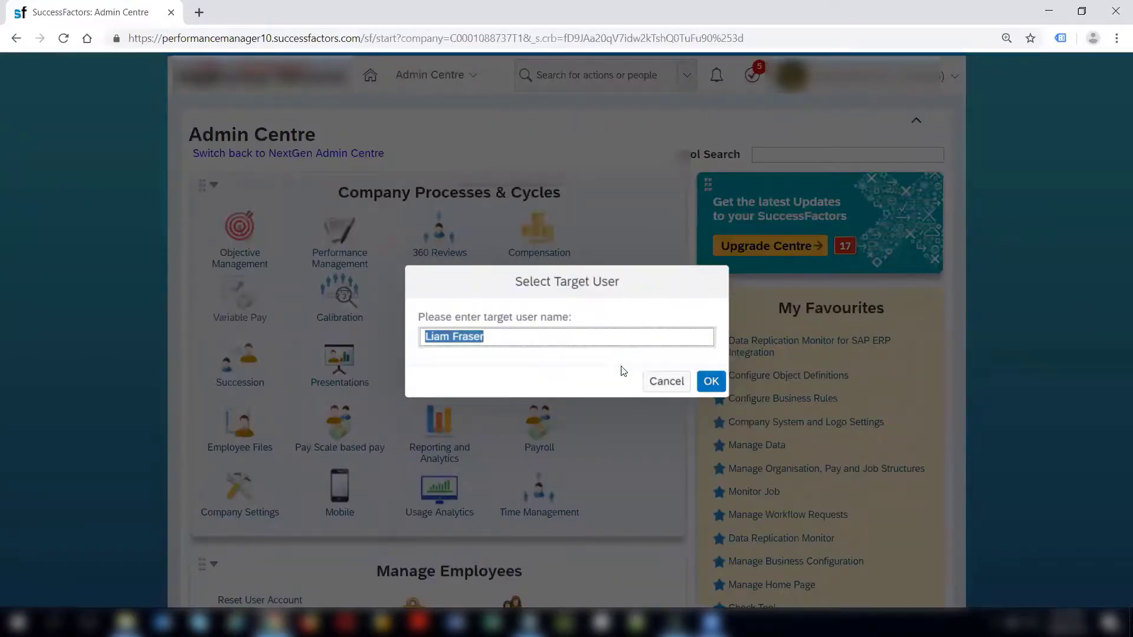
click(712, 383)
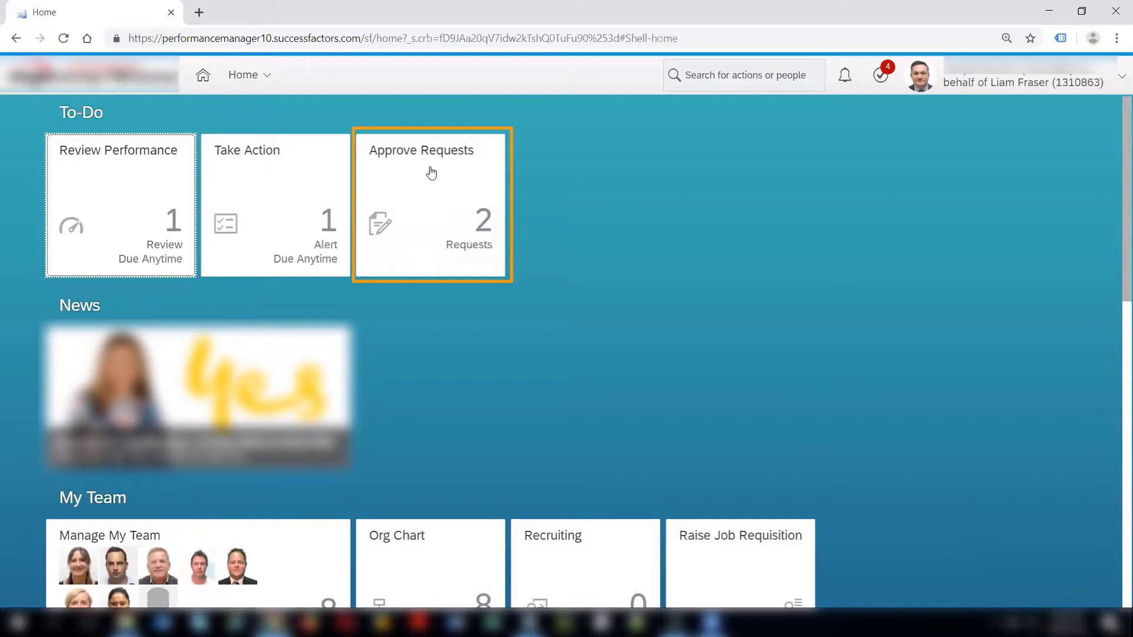
From Approve Requests, open the Employee Time Sheet request for 28/07–03/08/2019.
click(440, 248)
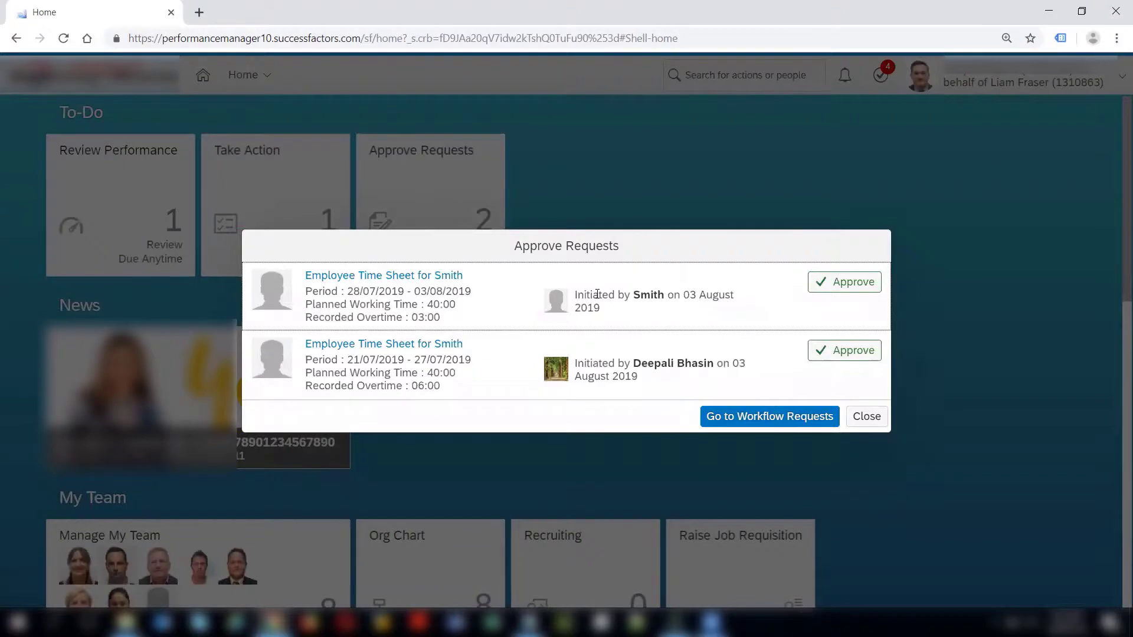
drag(597, 294, 683, 314)
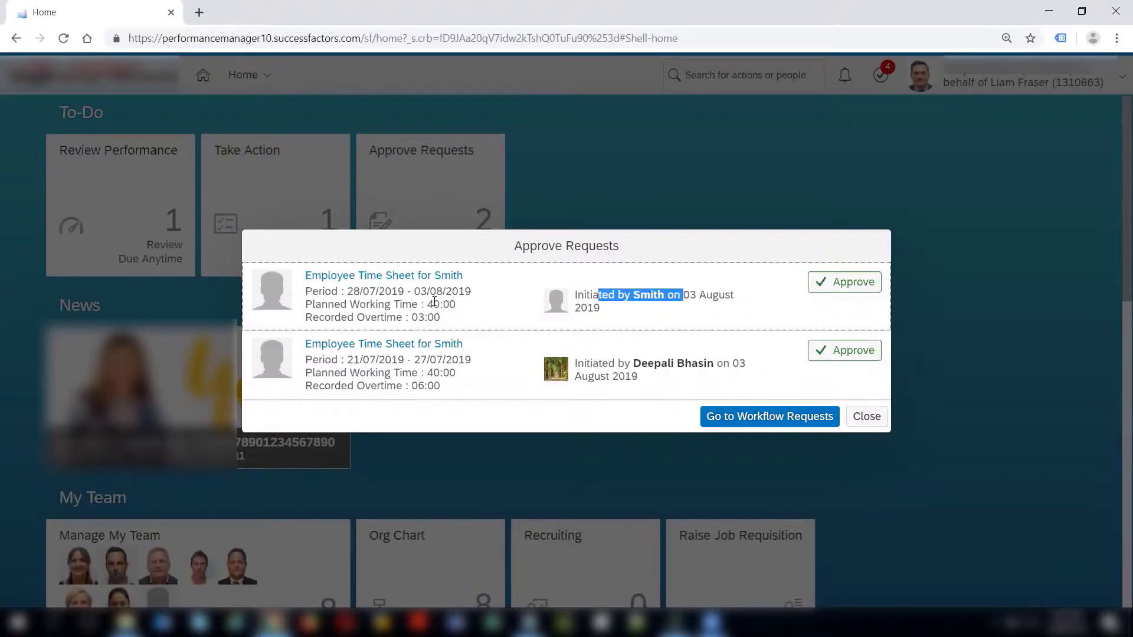
click(372, 276)
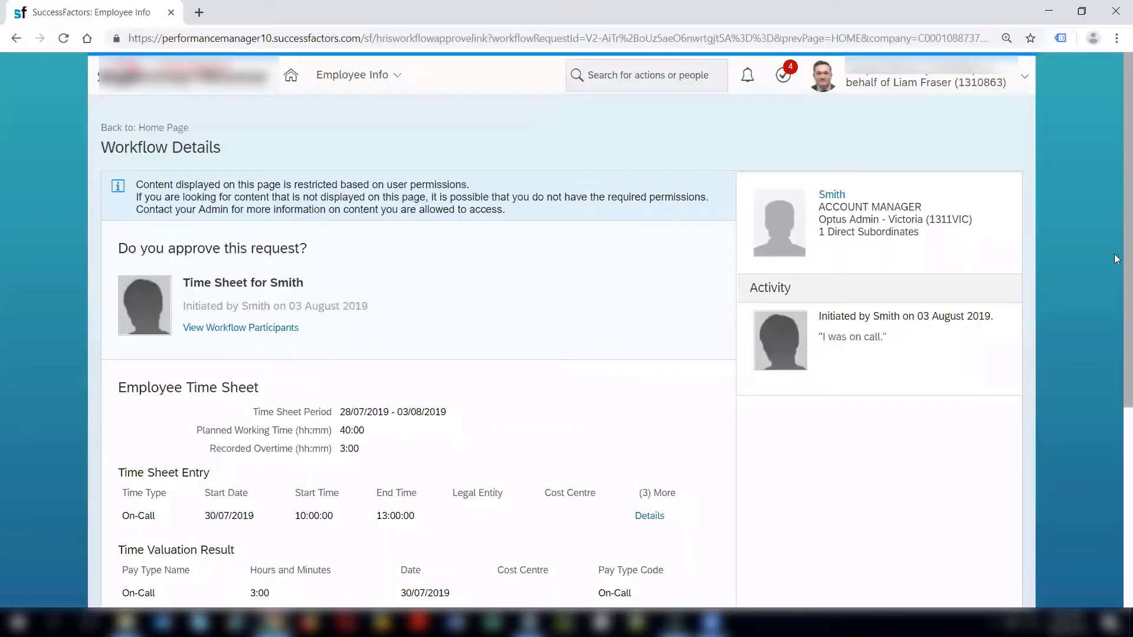
Review the 30/07/2019 on-call entry and approve the time sheet request.
drag(1114, 257, 1115, 480)
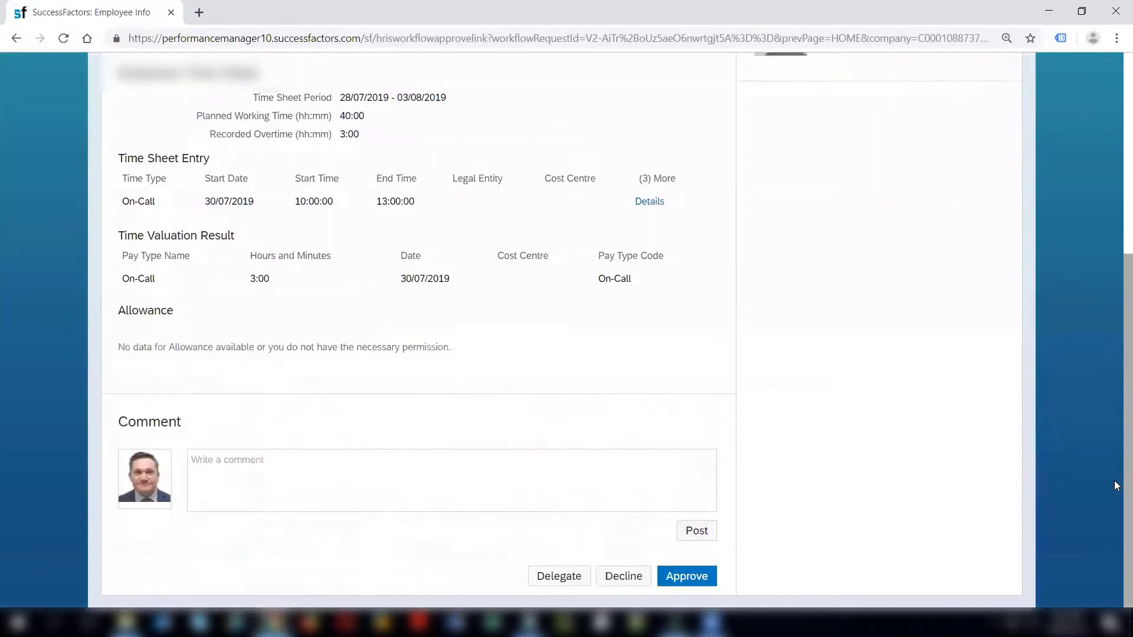
click(299, 444)
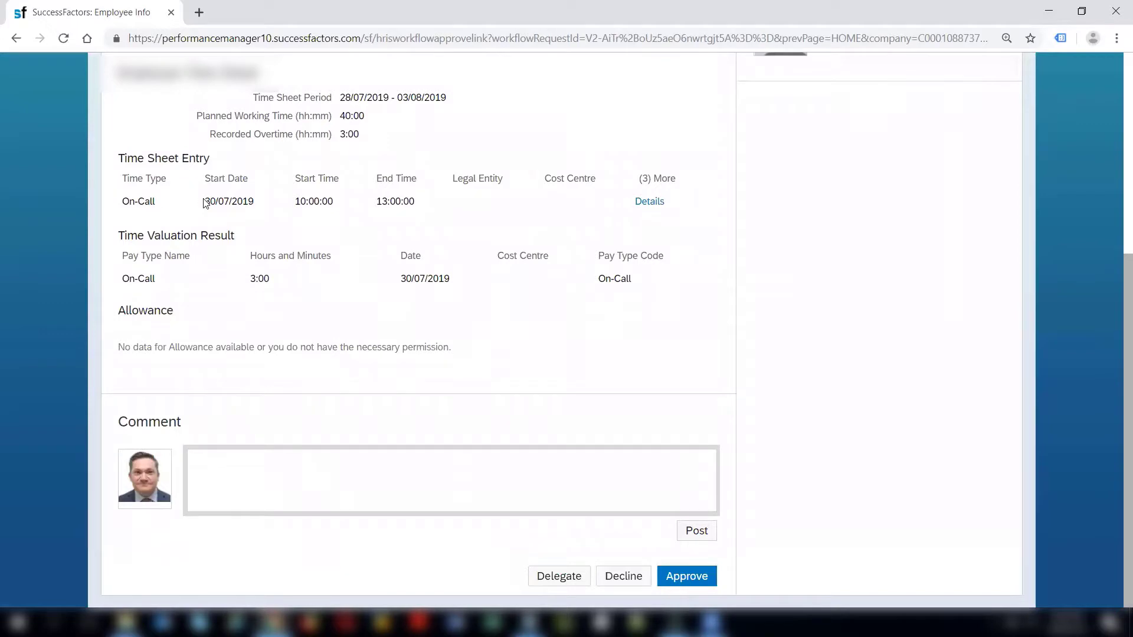
drag(206, 203, 273, 207)
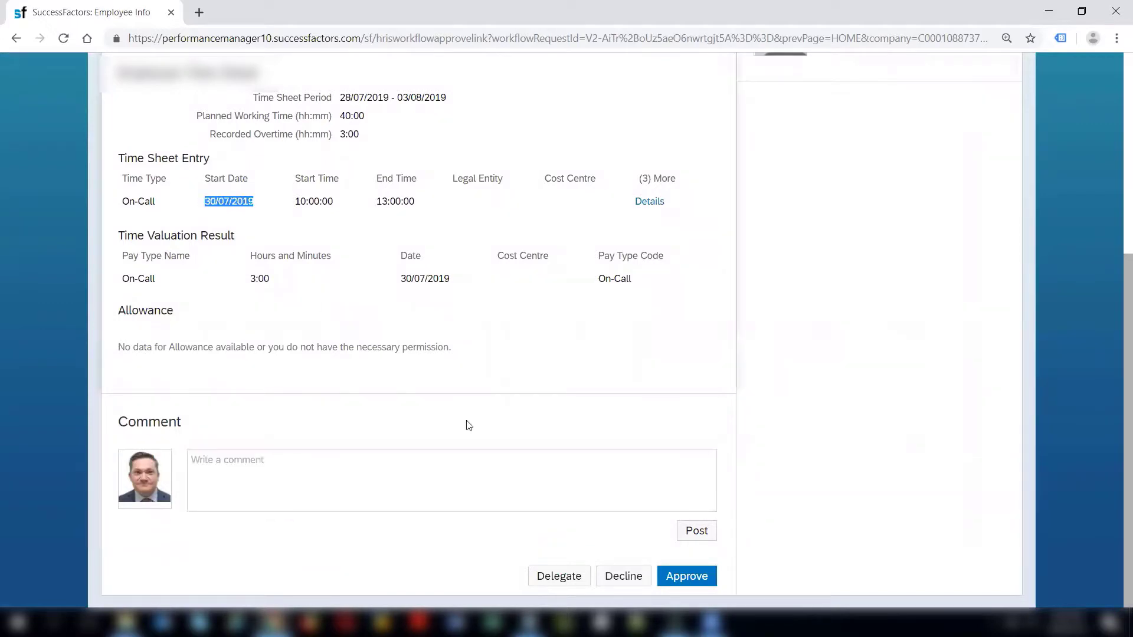
click(505, 483)
click(691, 578)
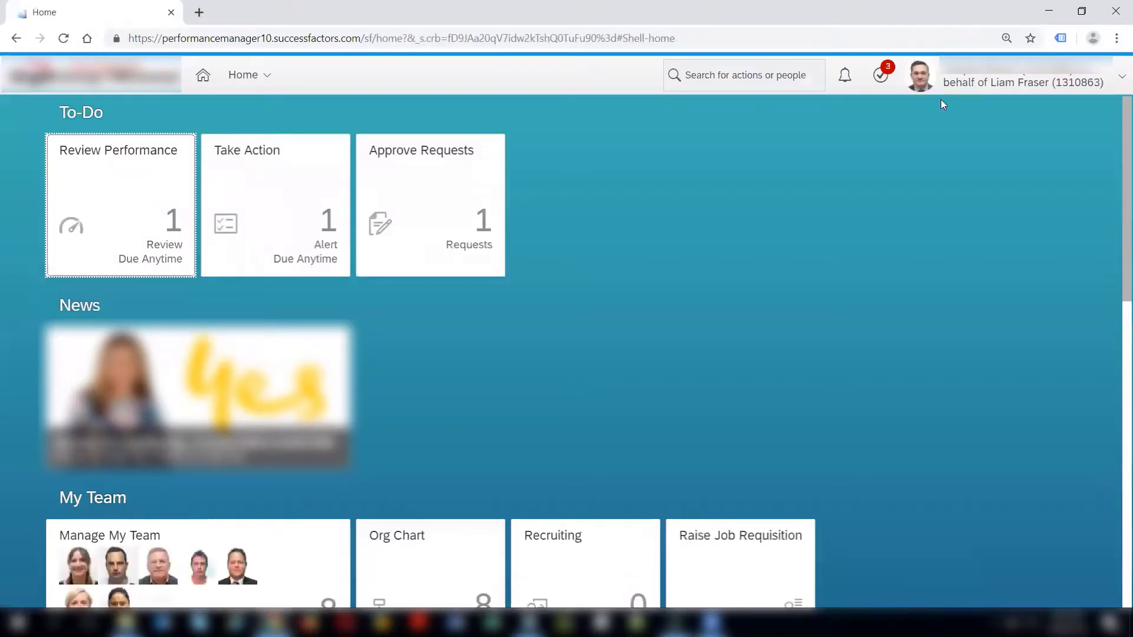
Stop proxying as the manager, then search the employee's ID and open their People Profile.
click(979, 87)
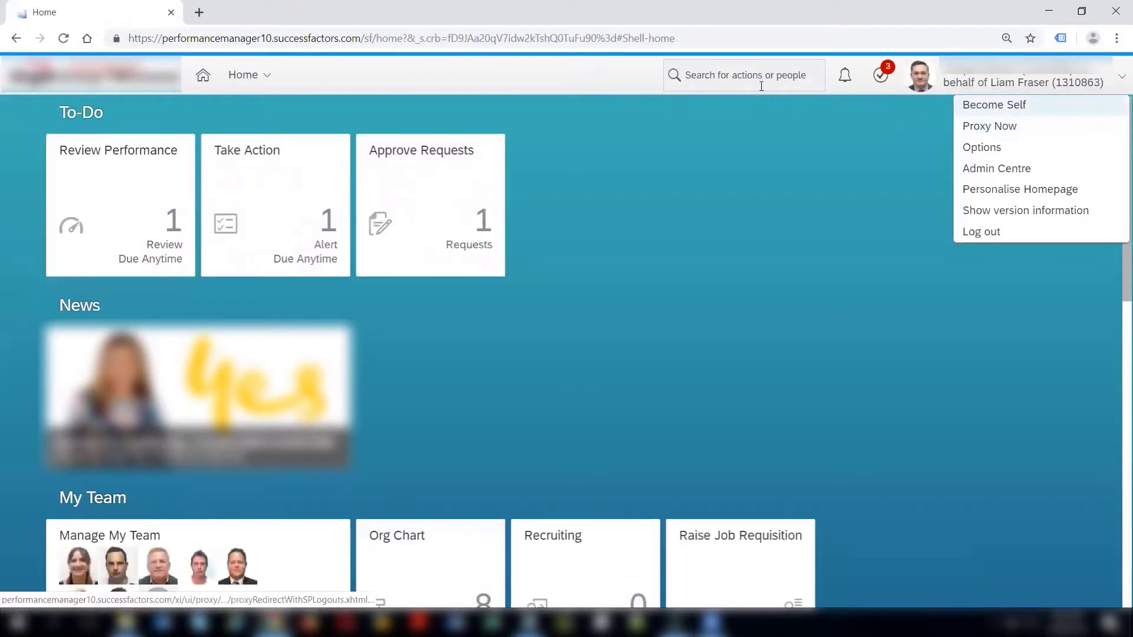
click(971, 105)
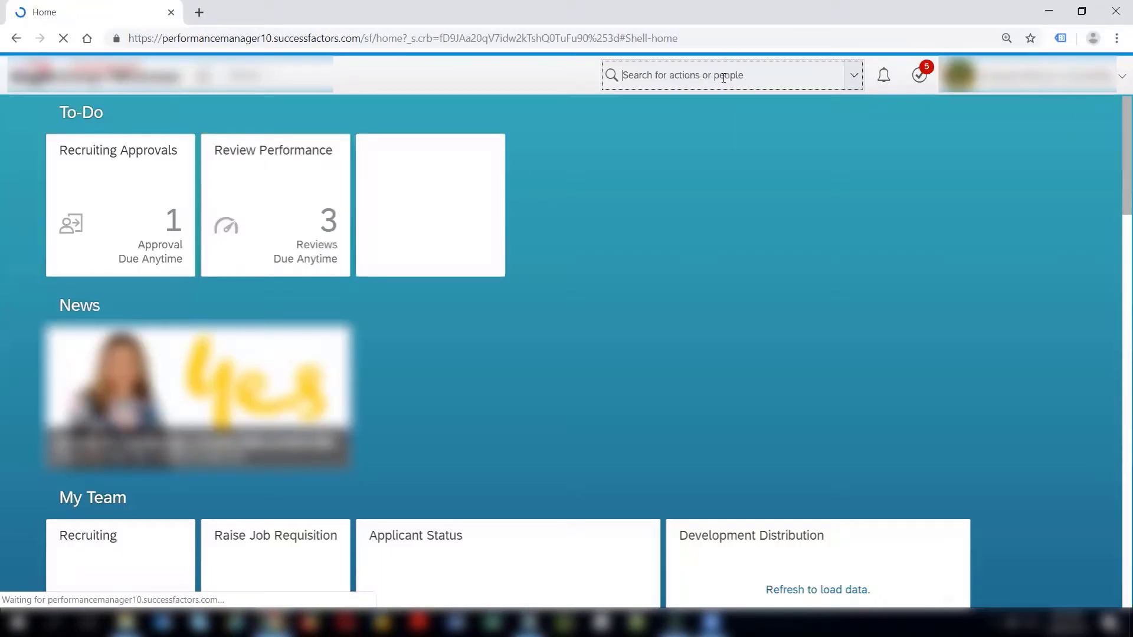
text(2000)
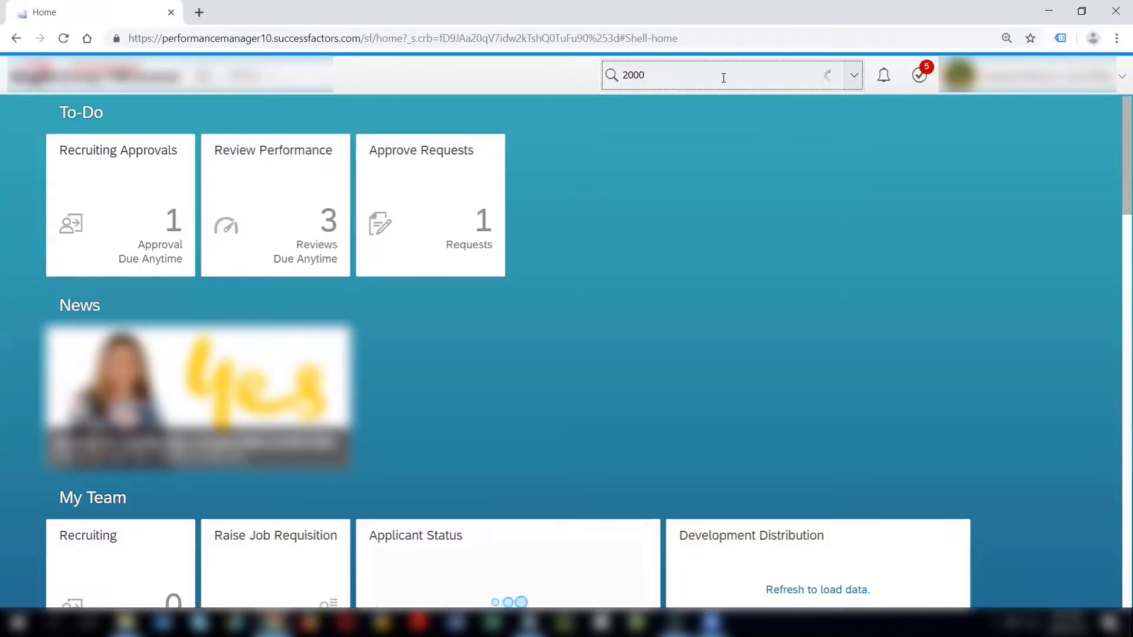
text(652)
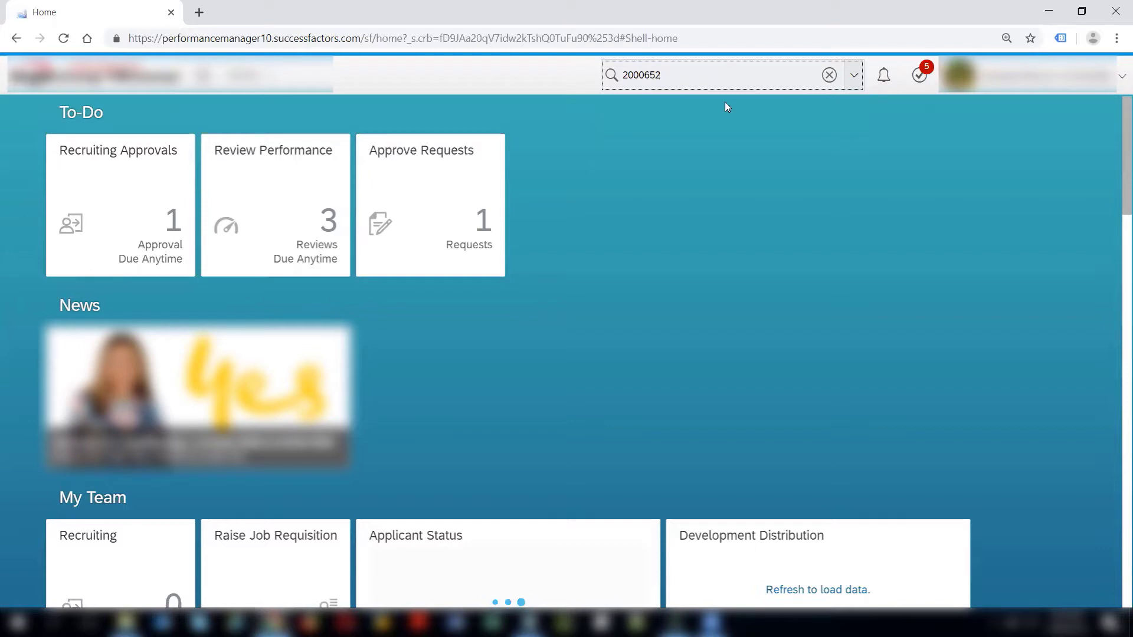
click(726, 109)
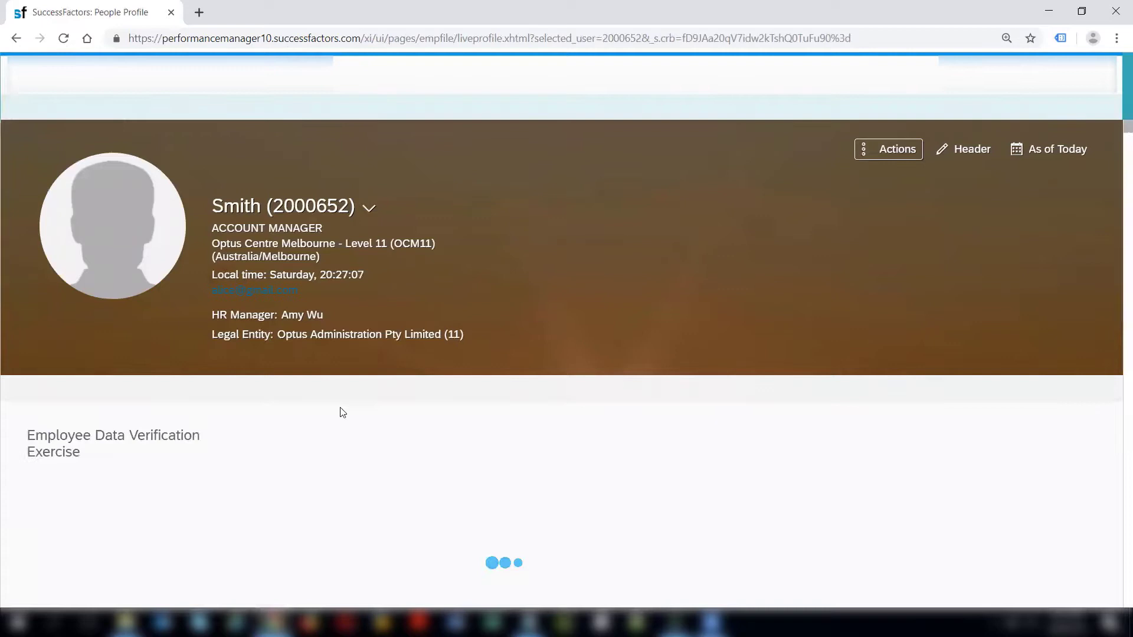
Open the employee's full time sheet from Go to Time Sheet in a new tab.
scroll(484, 398, down, 2)
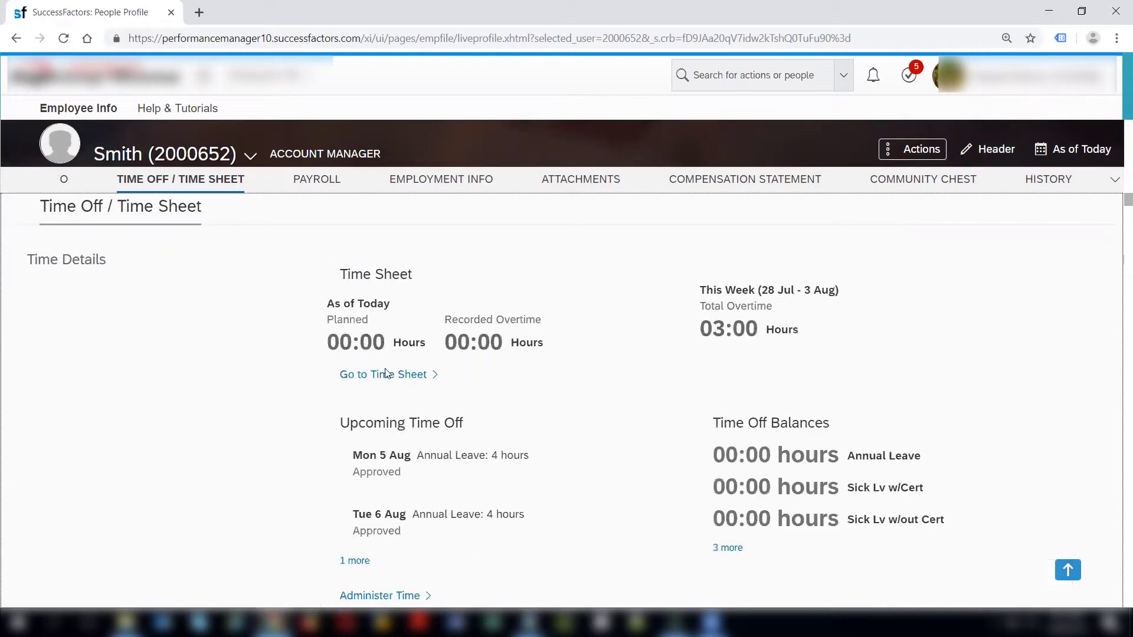
click(398, 381)
right_click(399, 384)
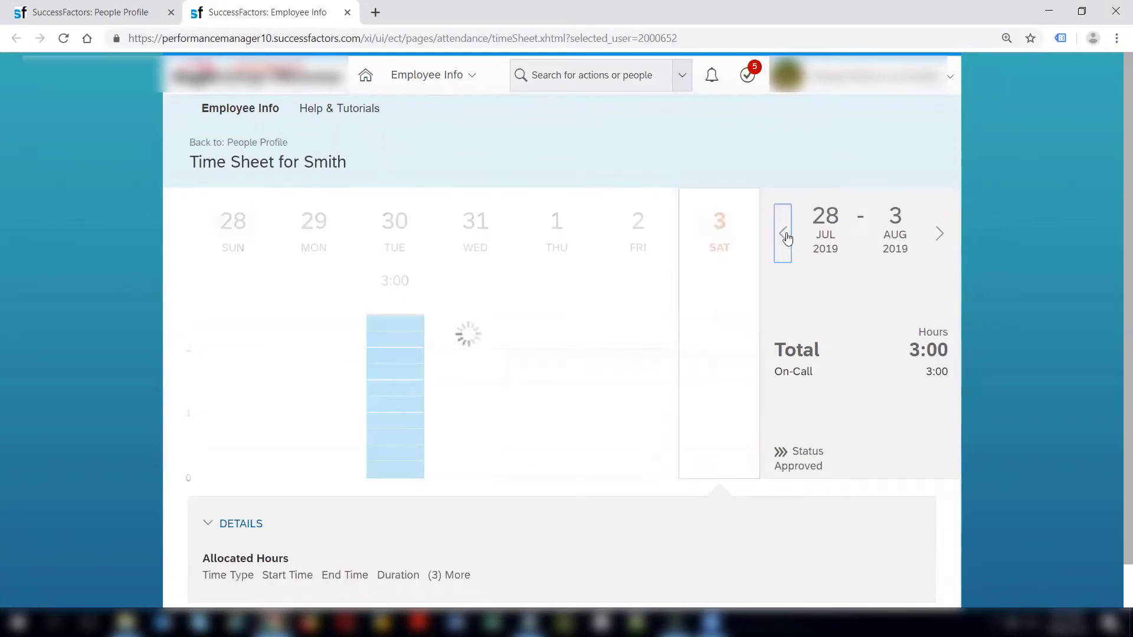
Go to the 28 Jul–3 Aug week and check Tuesday 30's 3:00 On-Call entry shows Approved.
click(940, 234)
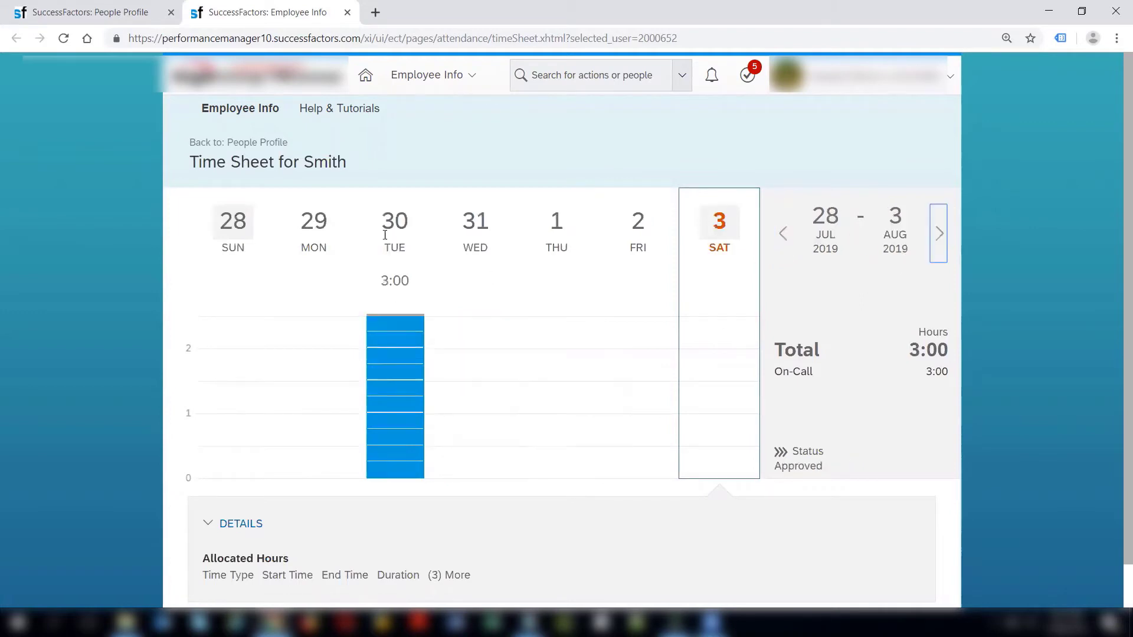
click(394, 230)
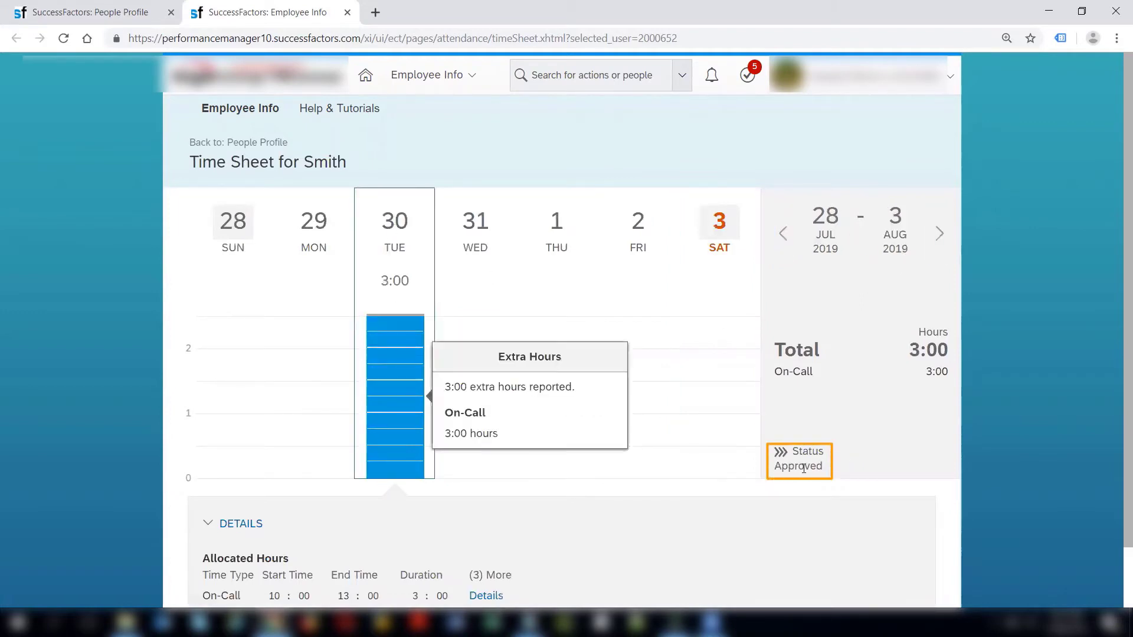
drag(767, 467, 1116, 576)
scroll(1115, 575, down, 1)
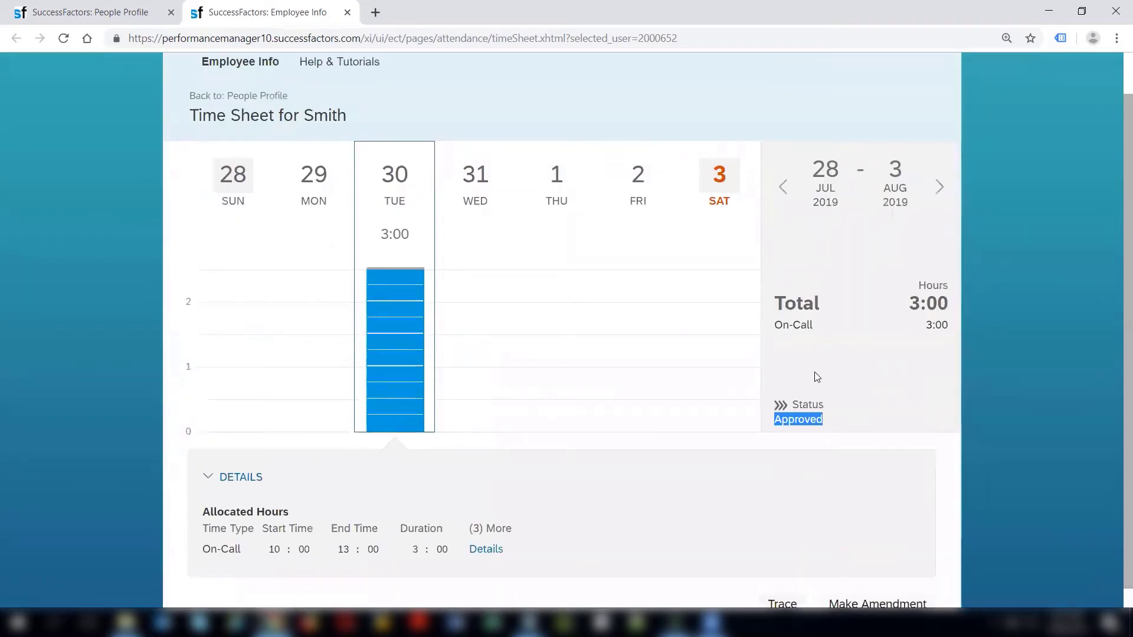
click(1115, 410)
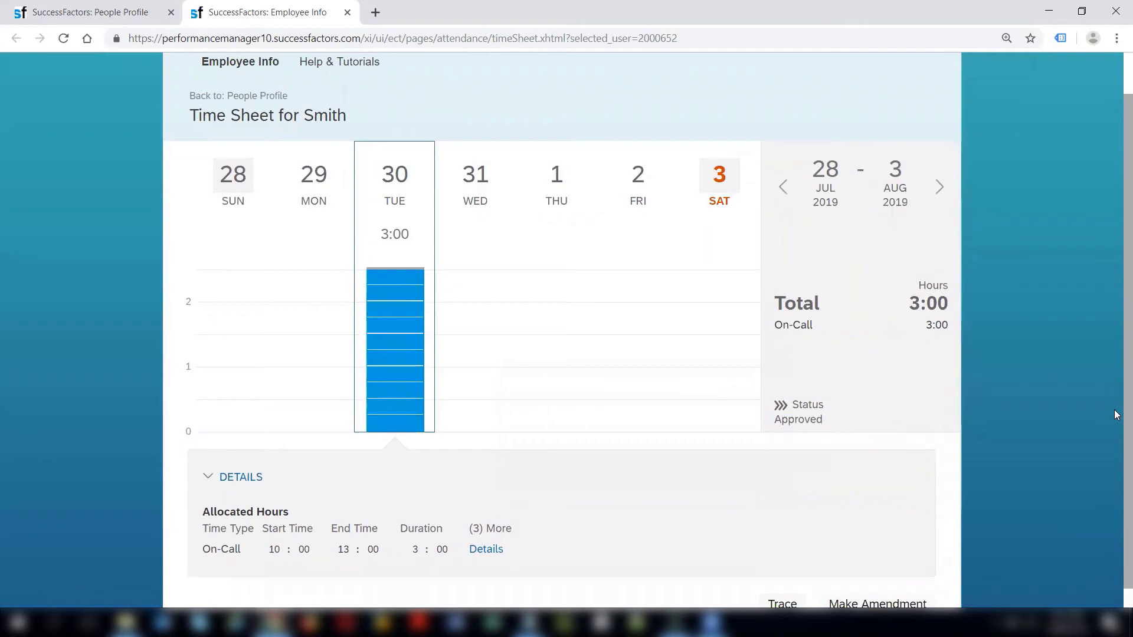
scroll(1114, 413, down, 1)
scroll(1115, 434, down, 1)
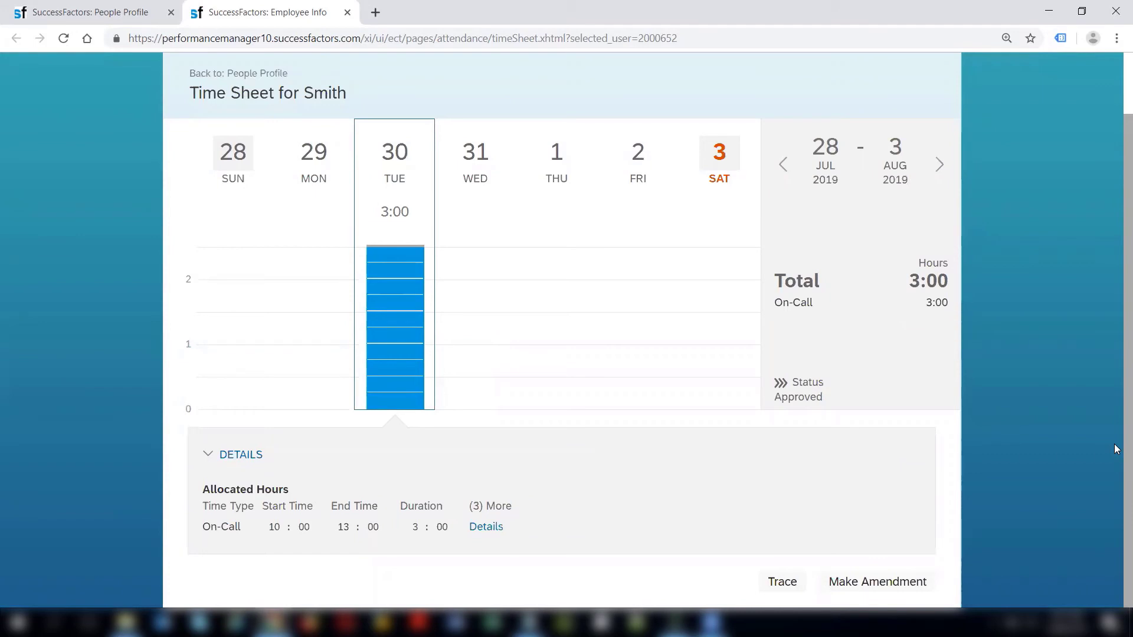
scroll(1114, 389, up, 1)
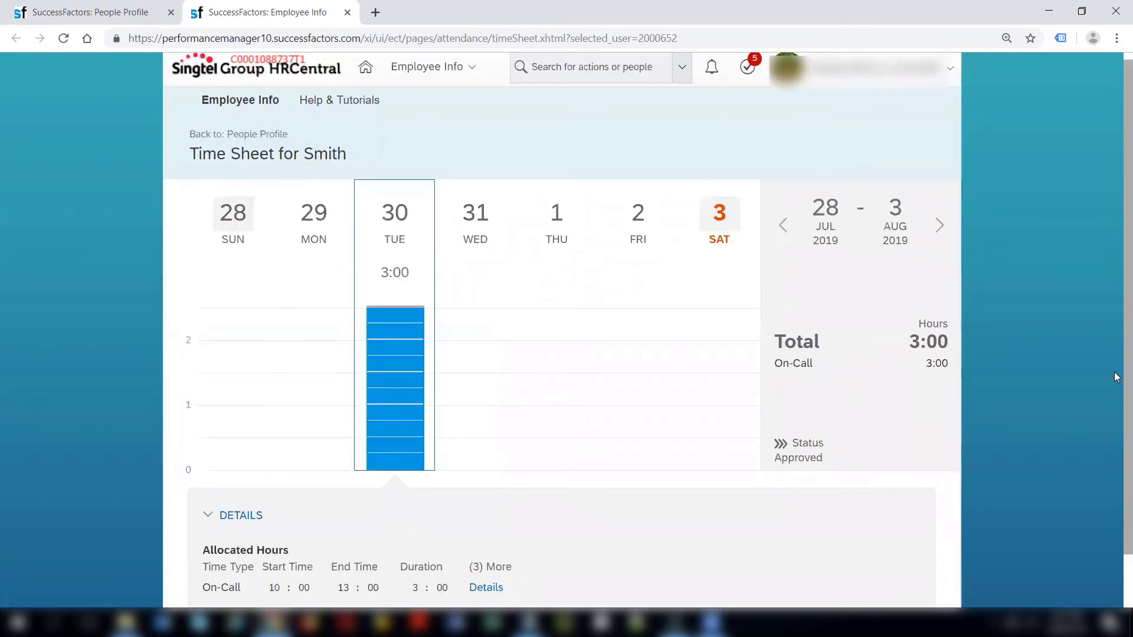
scroll(1114, 377, up, 1)
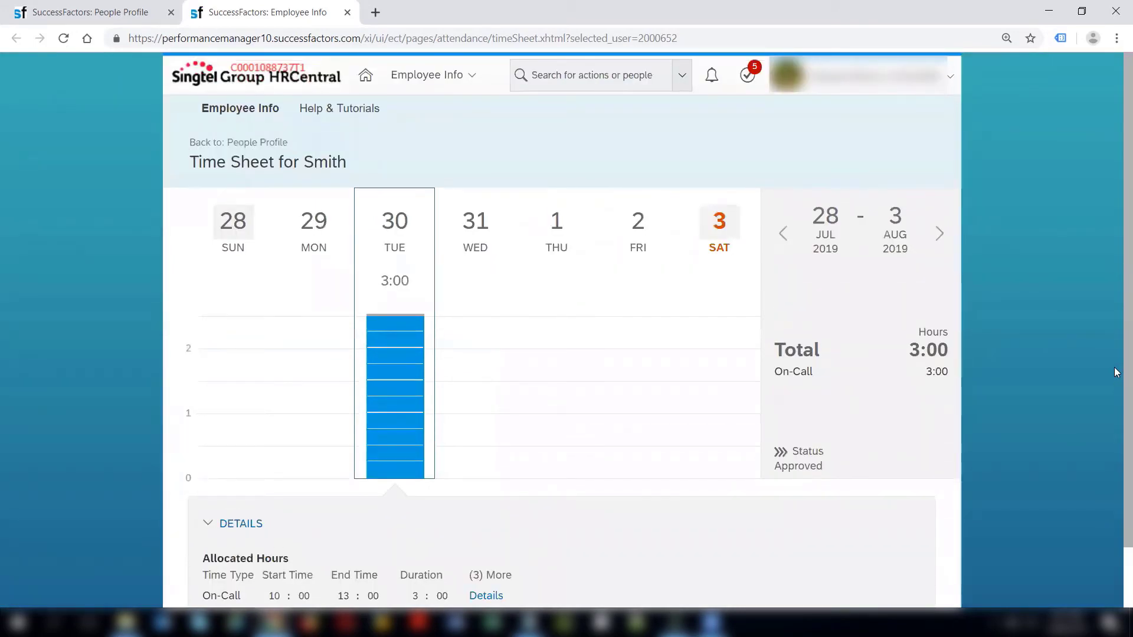